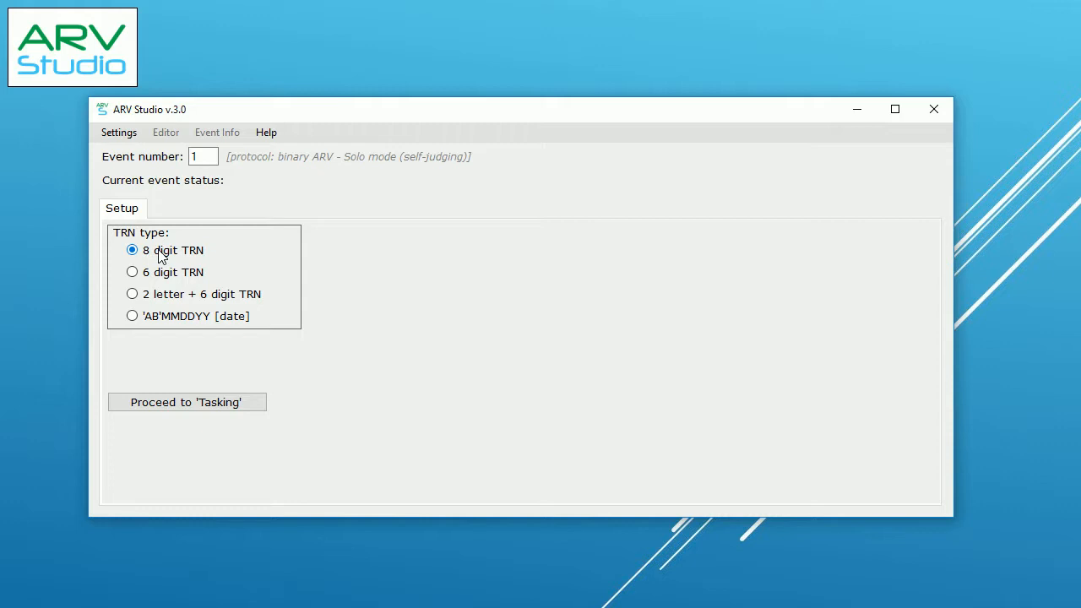
# Step: Proceed from setup to the tasking steps and open event 1's information form
pyautogui.click(202, 399)
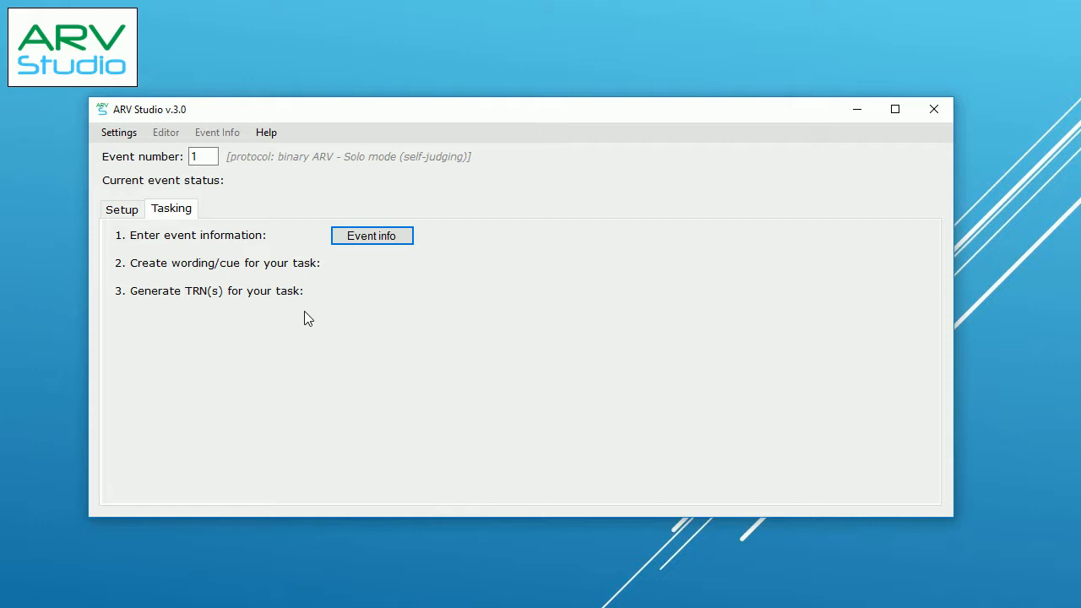
pyautogui.click(353, 241)
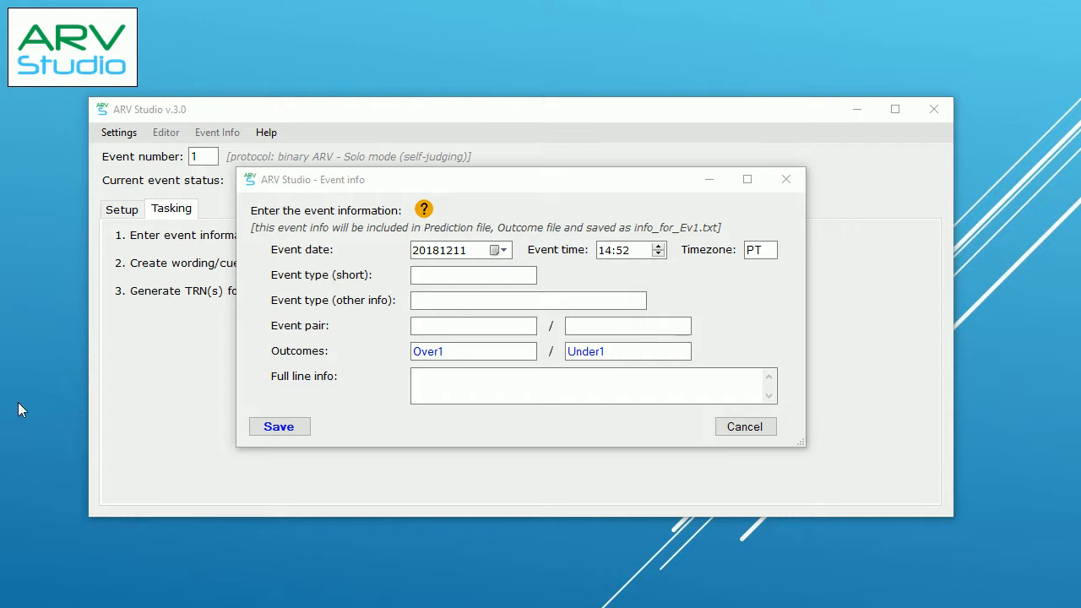
# Step: Set the event date to 20181212 and the time to 18:00
pyautogui.click(504, 250)
pyautogui.click(471, 329)
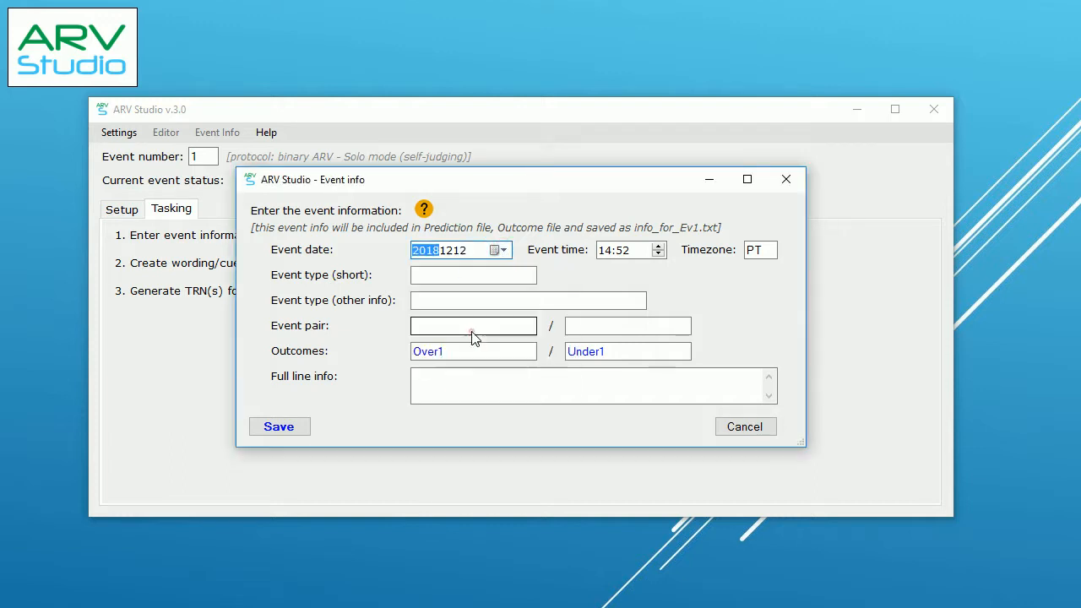
pyautogui.click(608, 251)
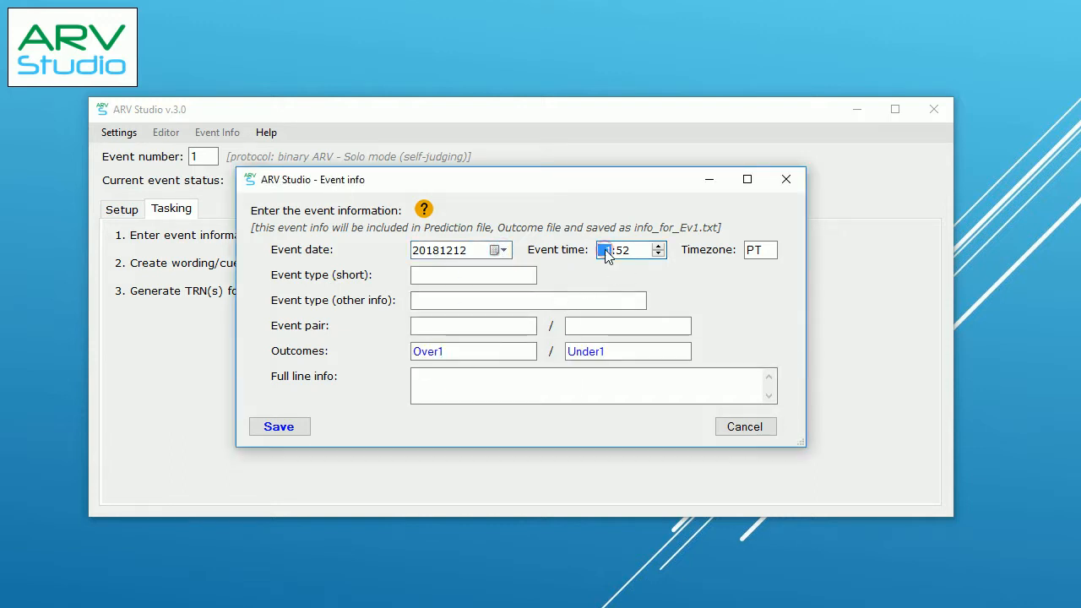
pyautogui.write('1800')
# Step: Enter event type Basketball, description World Championship, and the pair Italy vs Spain
pyautogui.click(476, 275)
pyautogui.write('Basketball')
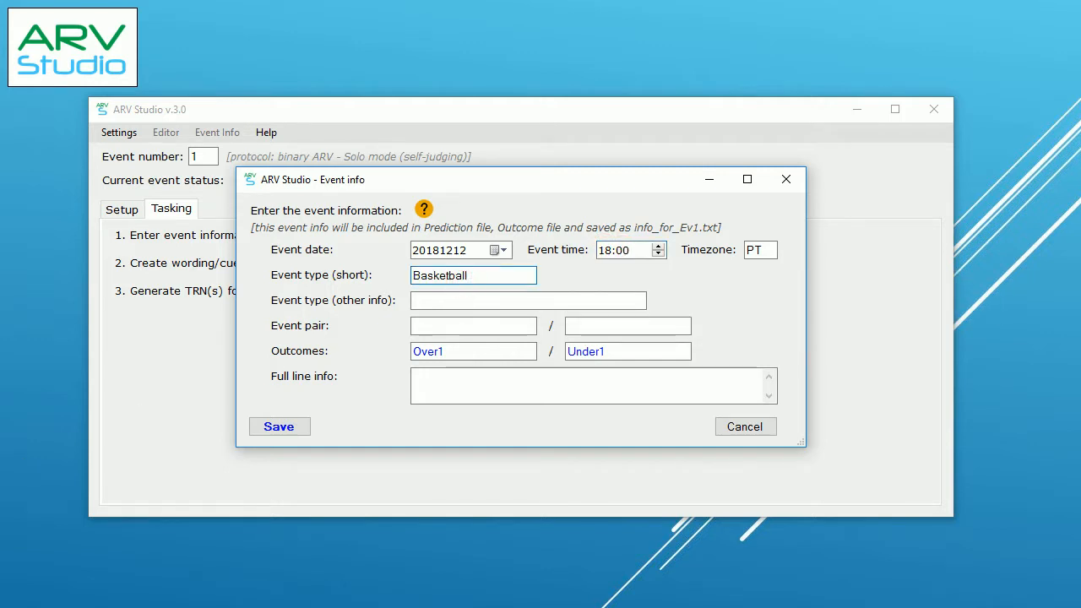
pyautogui.click(435, 301)
pyautogui.write('World Championship')
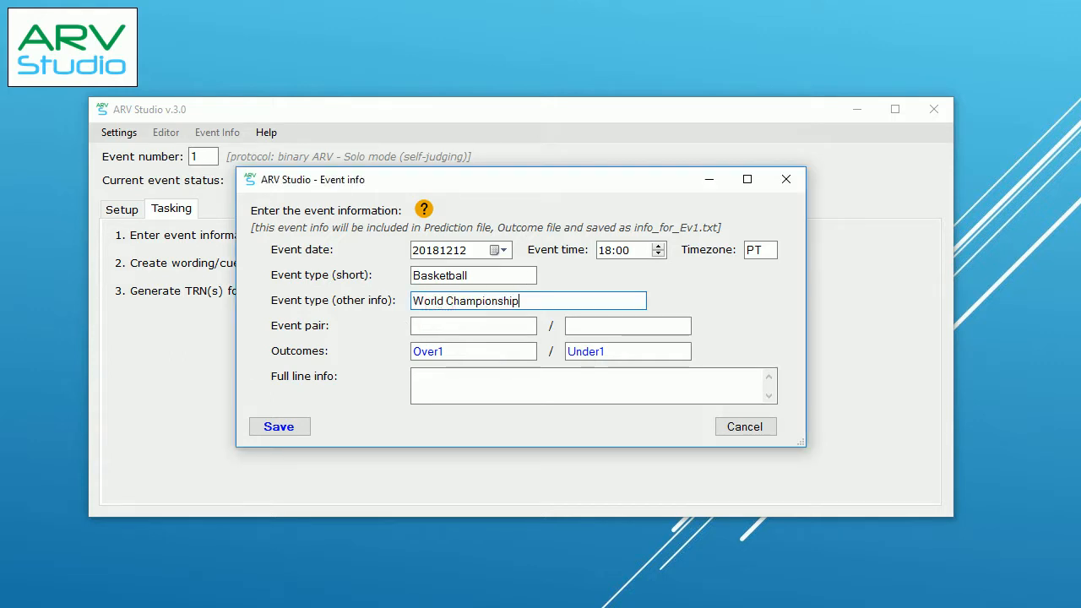
pyautogui.click(422, 328)
pyautogui.write('Italy')
pyautogui.click(600, 328)
pyautogui.write('Spain')
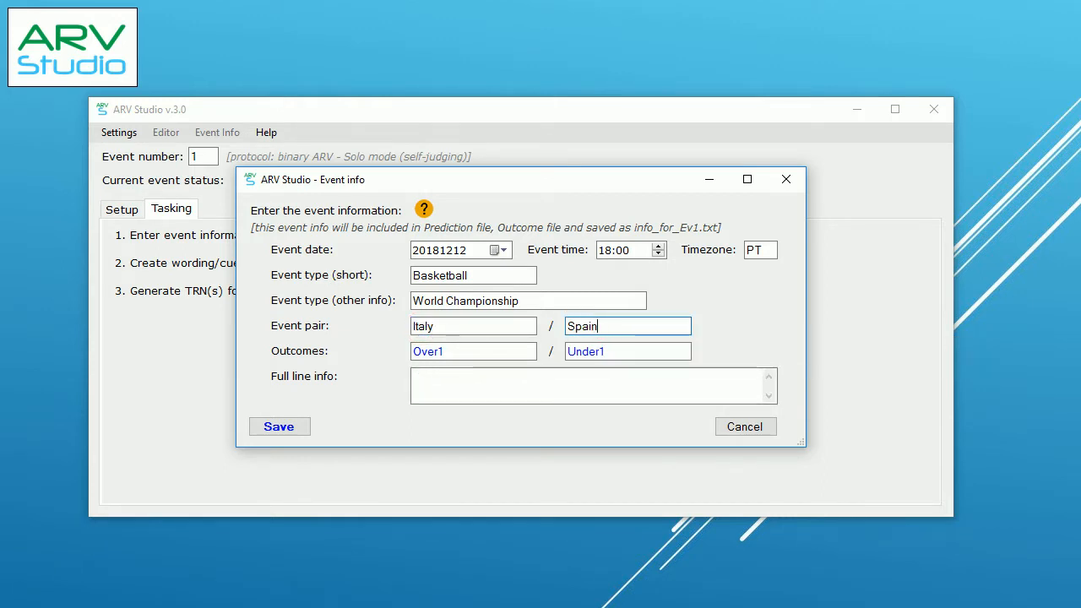
# Step: Replace the outcomes Over1 and Under1 with the team names Italy and Spain
pyautogui.moveTo(452, 327); pyautogui.dragTo(406, 326)
pyautogui.hotkey('ctrl', 'c')
pyautogui.click(473, 350)
pyautogui.moveTo(475, 351); pyautogui.dragTo(407, 352)
pyautogui.hotkey('ctrl', 'v')
pyautogui.moveTo(619, 324); pyautogui.dragTo(560, 324)
pyautogui.hotkey('ctrl', 'c')
pyautogui.moveTo(627, 351); pyautogui.dragTo(566, 353)
pyautogui.hotkey('ctrl', 'v')
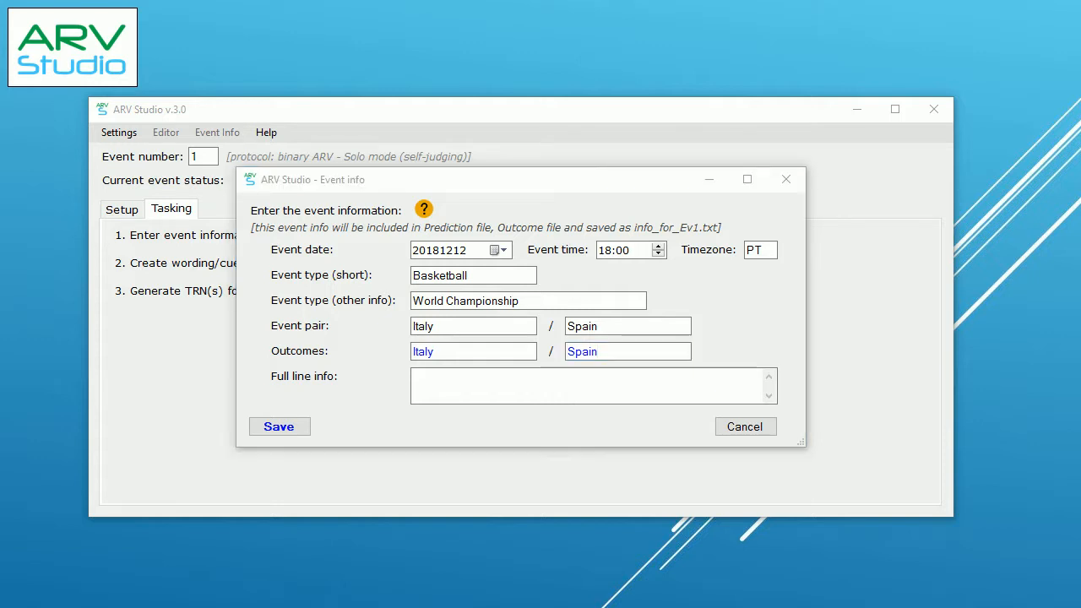
# Step: Add 'Who wins the game?' to the full line info and save the event information
pyautogui.click(438, 379)
pyautogui.write('Who wins the game?')
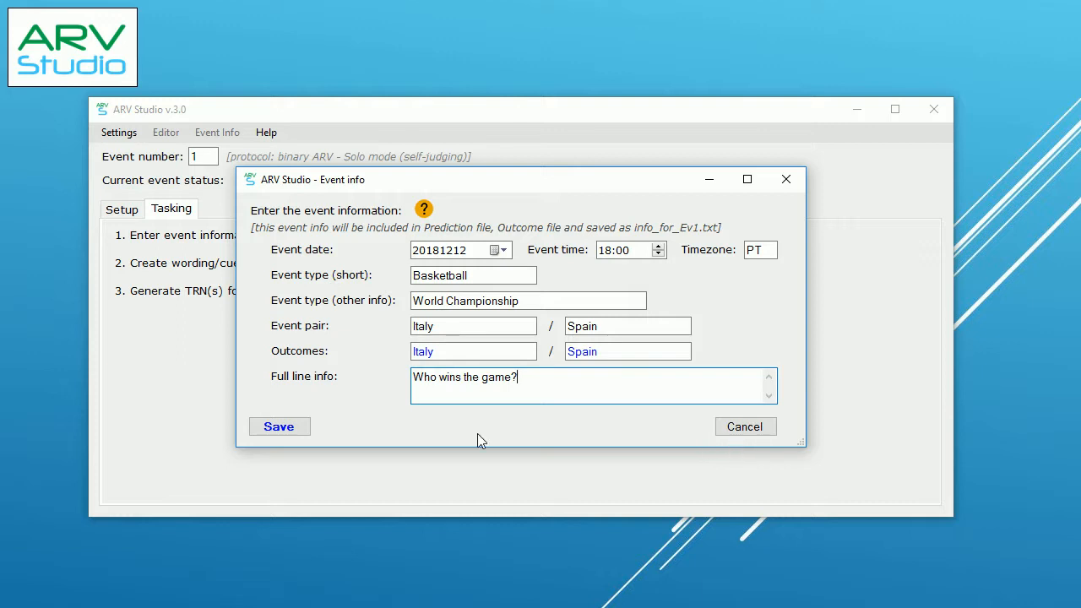
pyautogui.click(305, 435)
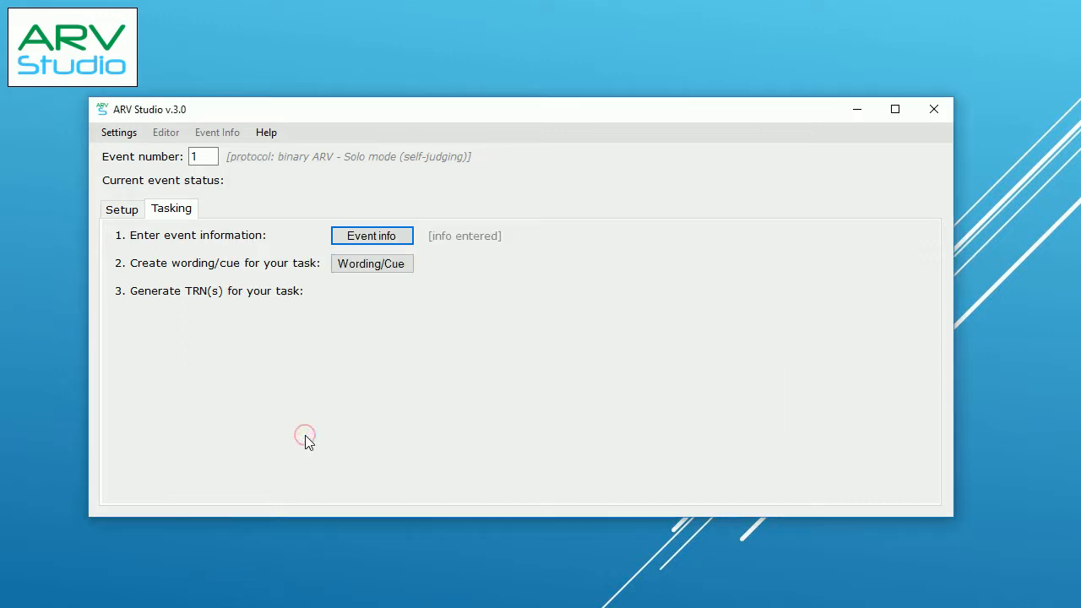
# Step: Choose the built-in general cue 'Describe and sketch the Feedback photo' and use it for the task
pyautogui.click(405, 268)
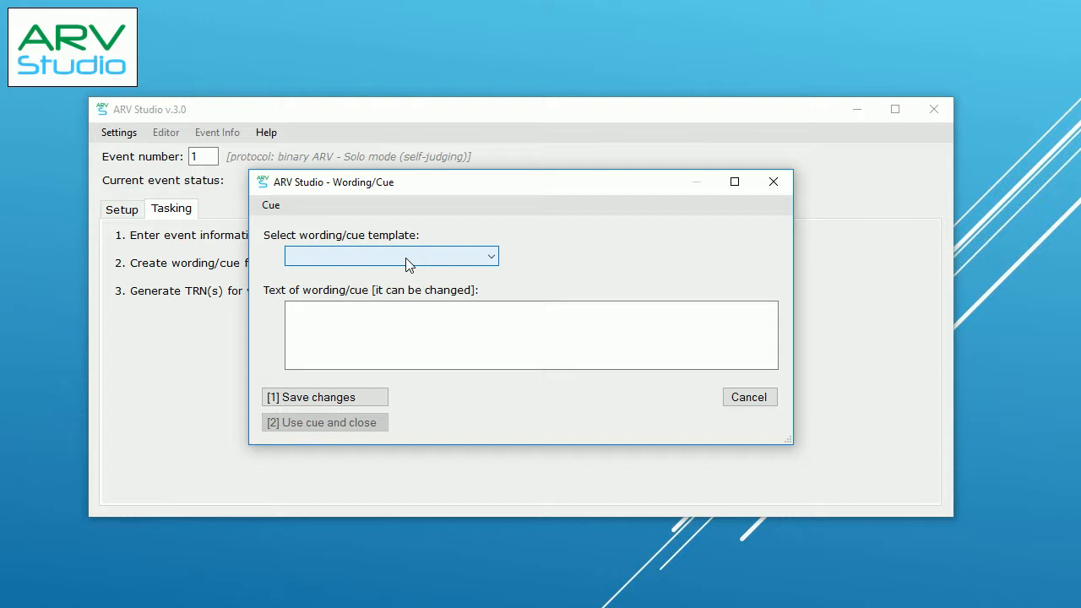
pyautogui.click(282, 208)
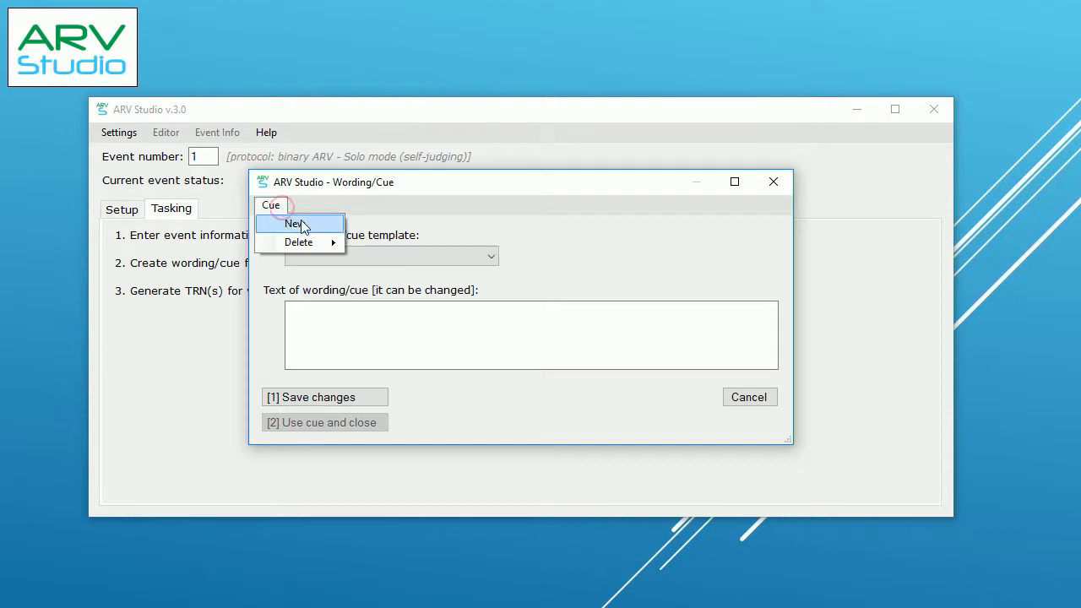
pyautogui.click(489, 255)
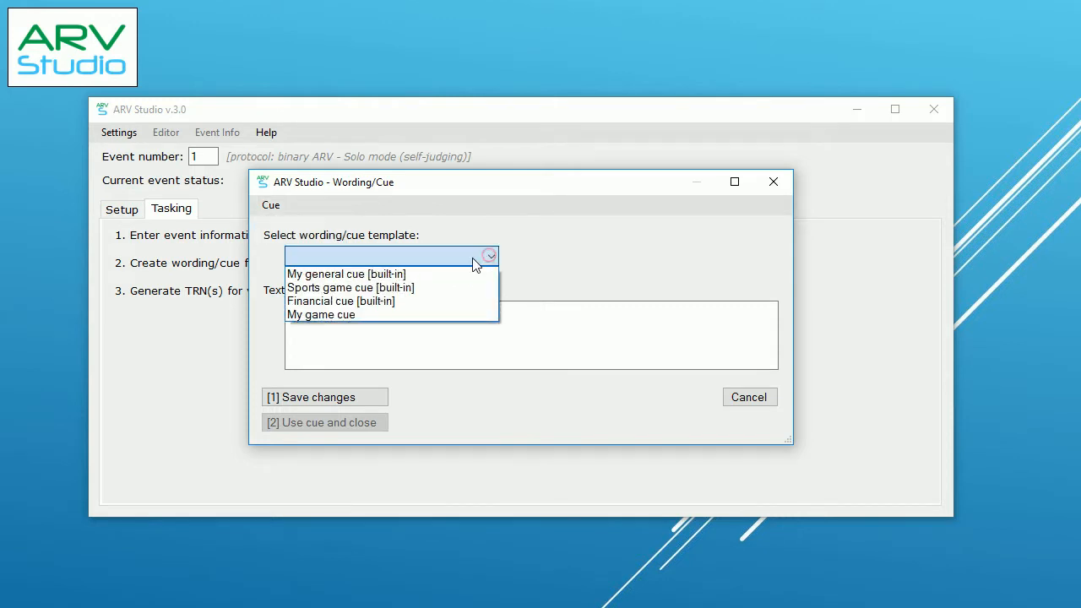
pyautogui.click(422, 279)
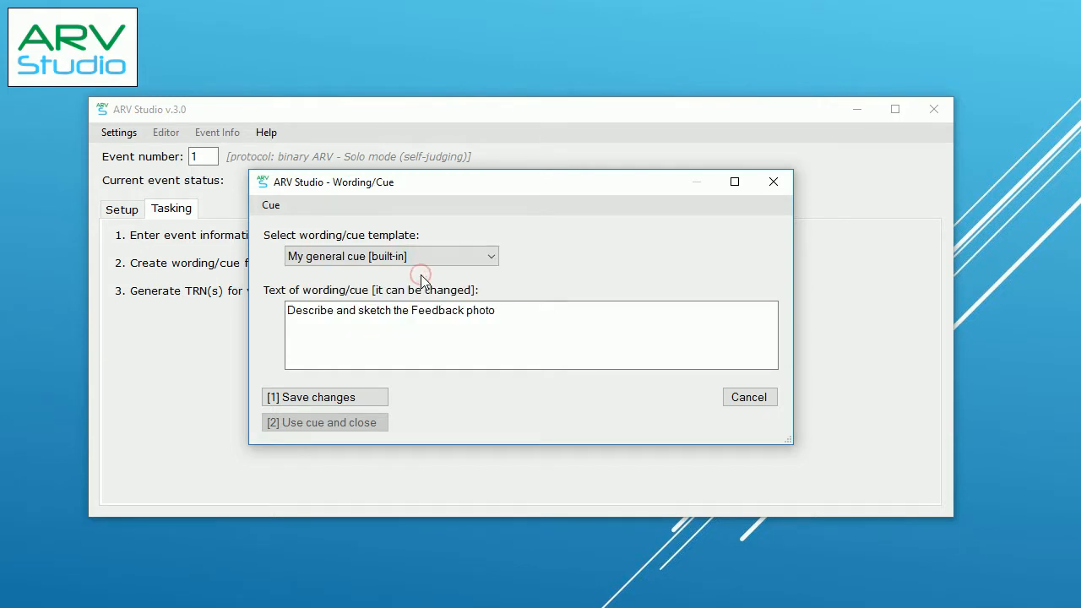
pyautogui.click(375, 398)
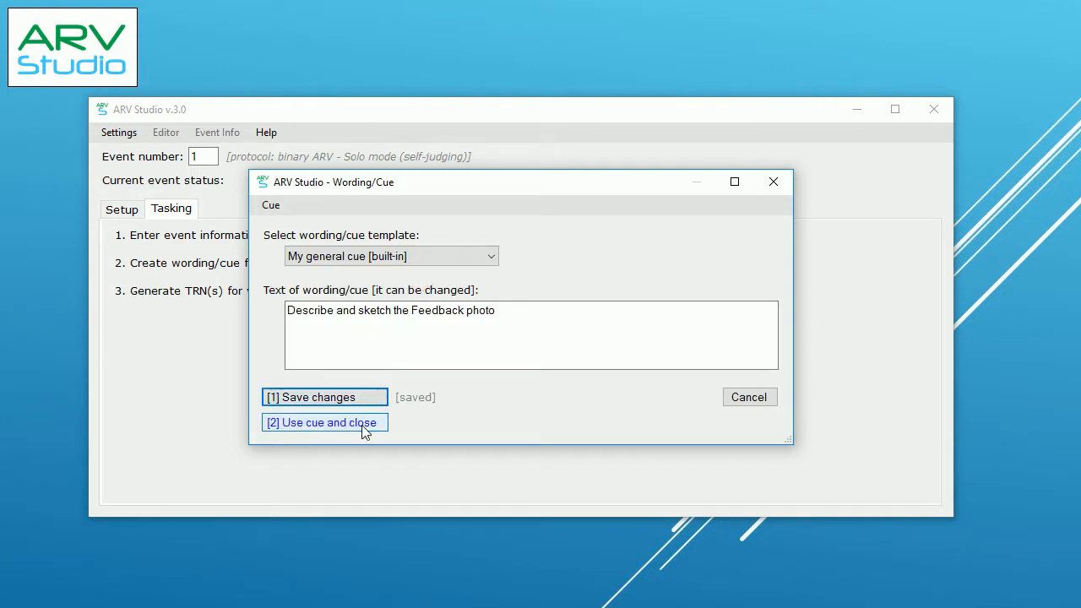
pyautogui.click(365, 430)
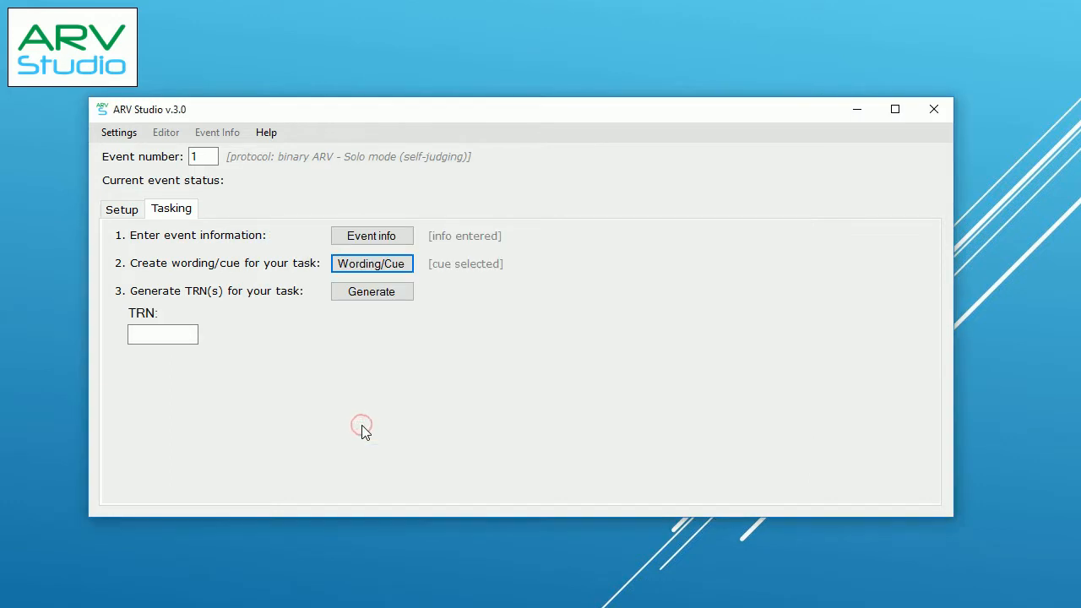
# Step: Generate the TRN and set the transcript due time to 17:00 PT on 12 December 2018
pyautogui.click(375, 299)
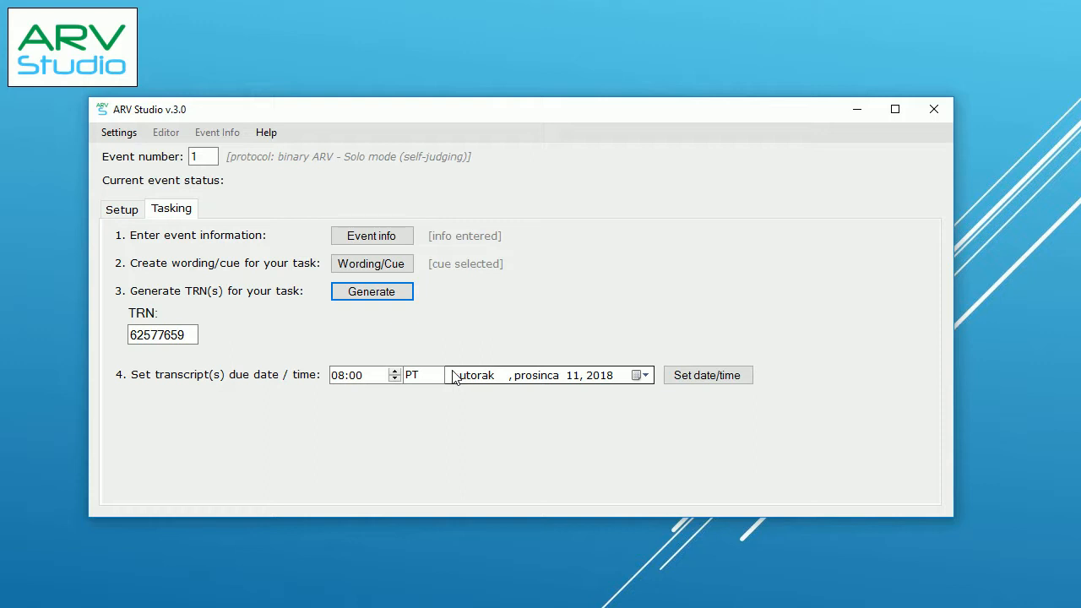
pyautogui.click(342, 380)
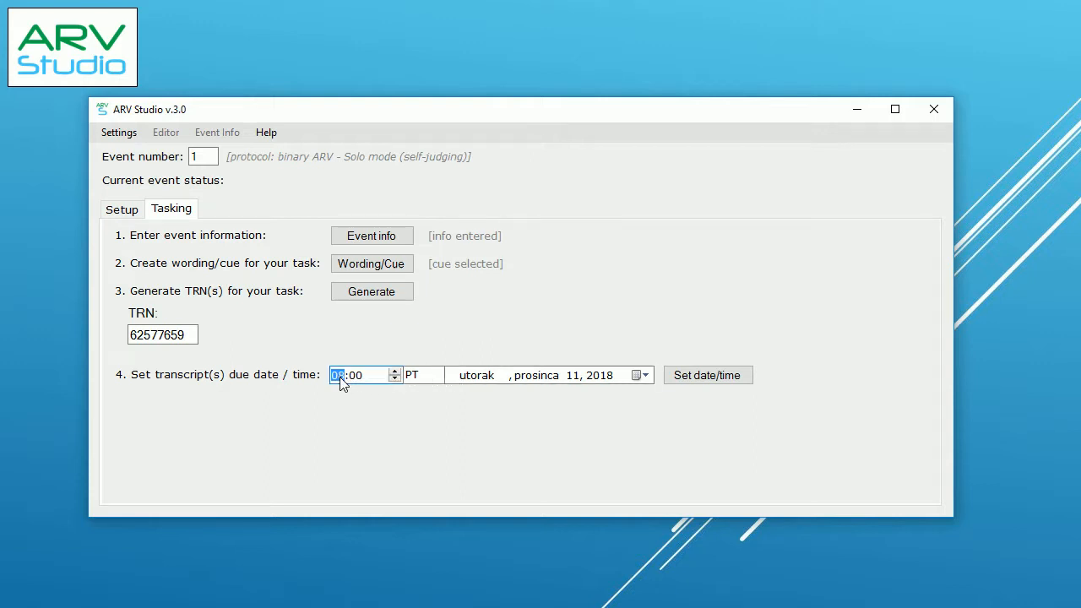
pyautogui.write('17')
pyautogui.click(640, 375)
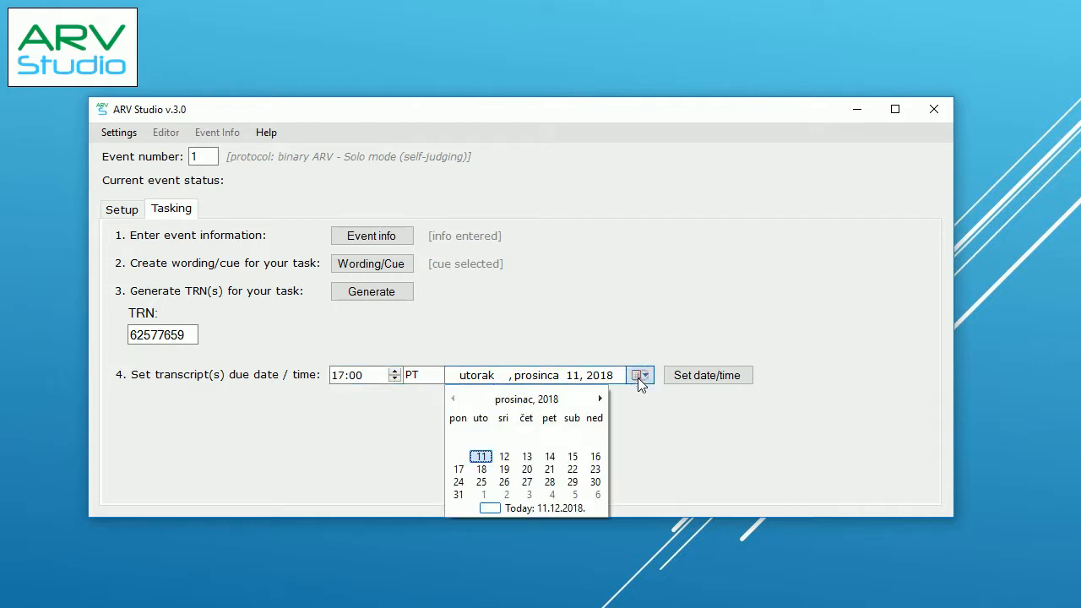
pyautogui.click(505, 457)
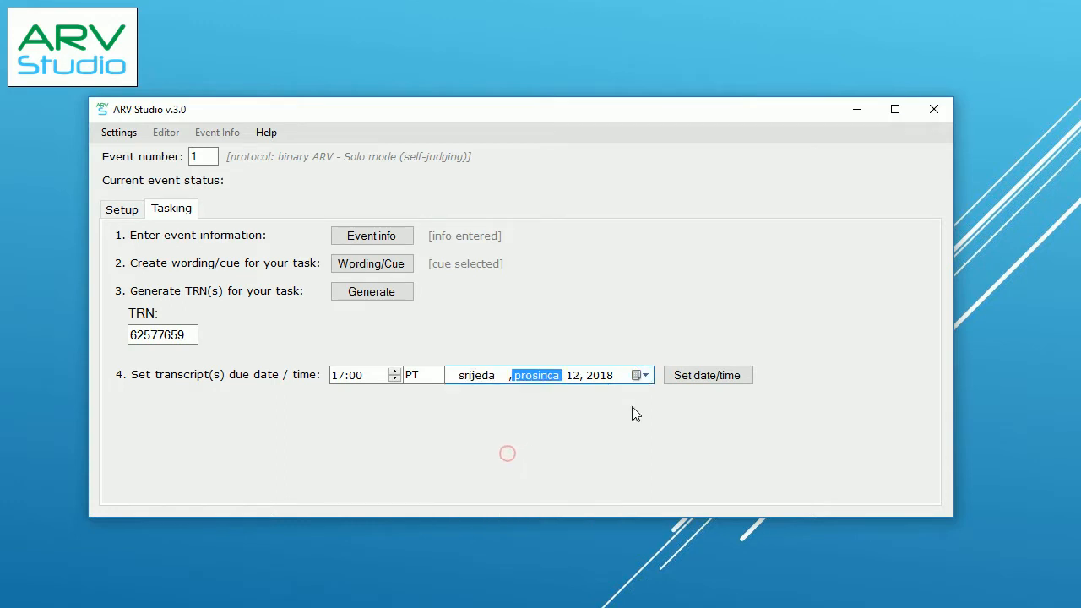
pyautogui.click(686, 382)
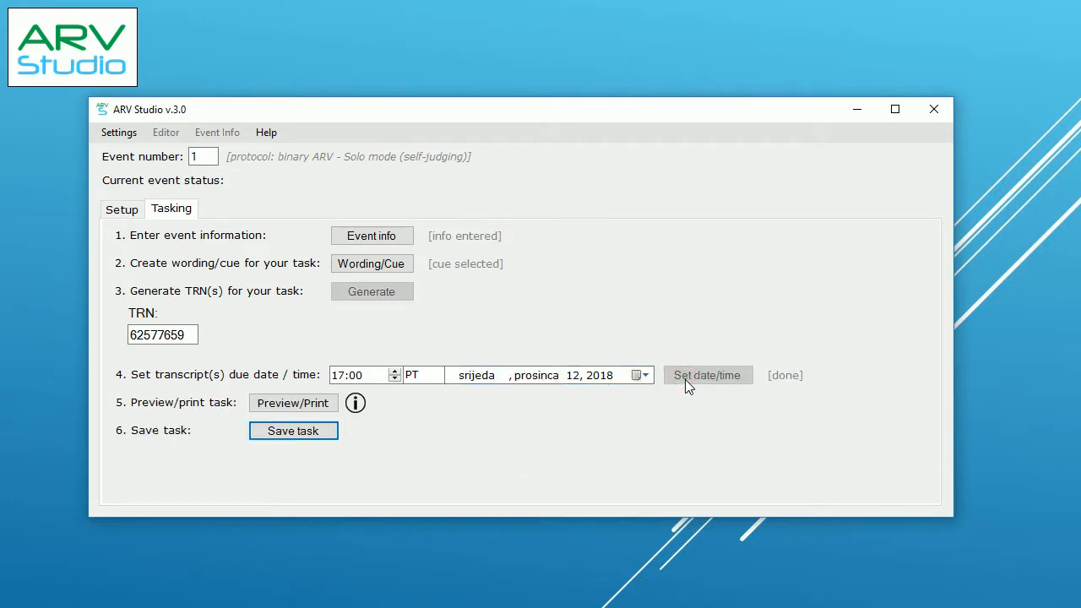
pyautogui.moveTo(360, 404)
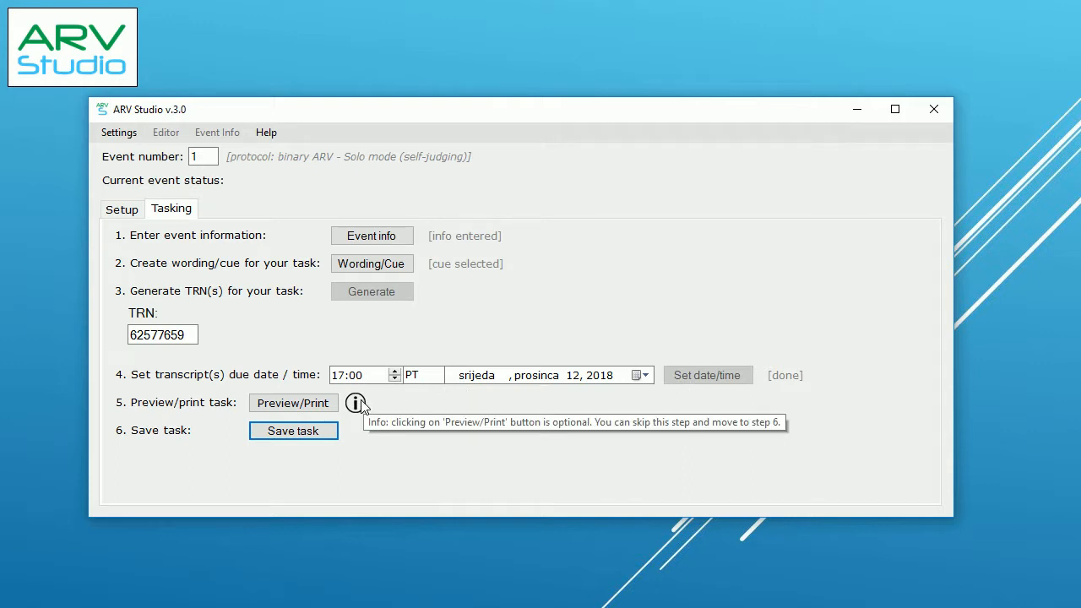
# Step: Preview the task email, save the task, acknowledge the message, and close the event window
pyautogui.click(325, 403)
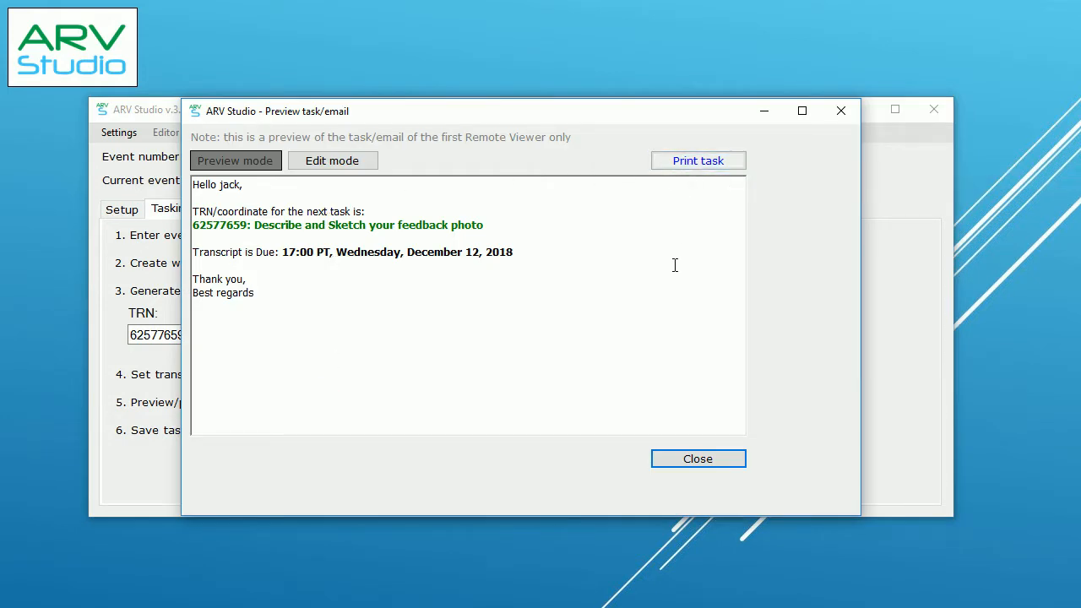
pyautogui.click(667, 459)
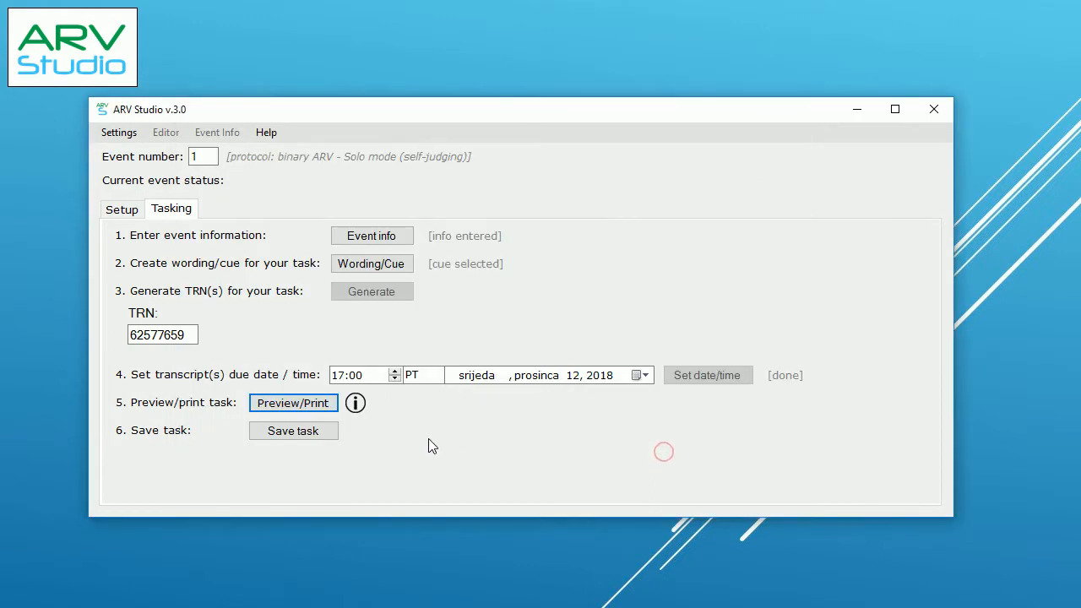
pyautogui.click(322, 438)
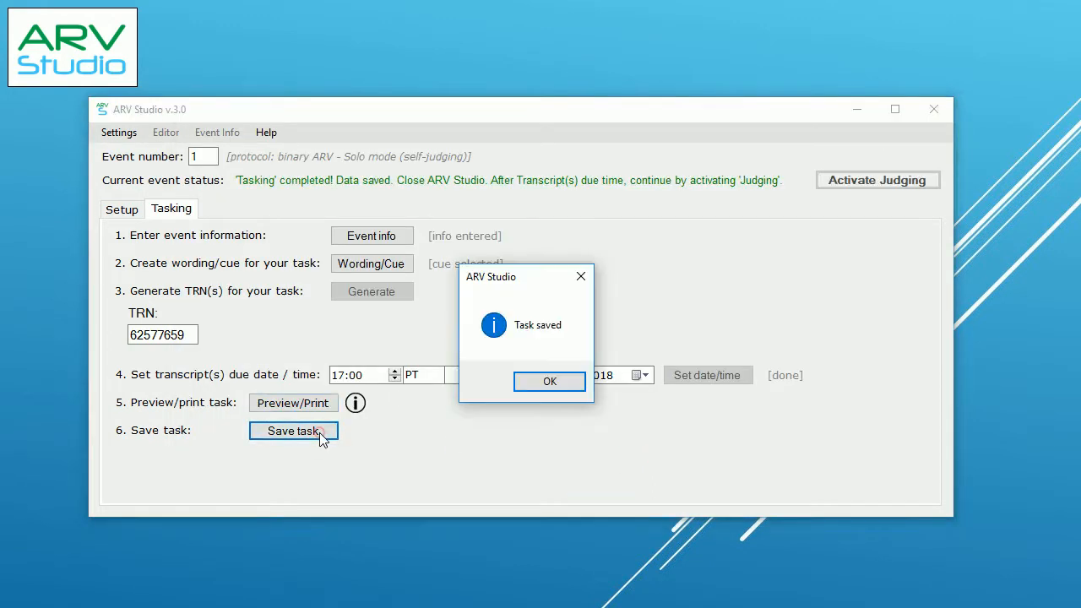
pyautogui.click(534, 383)
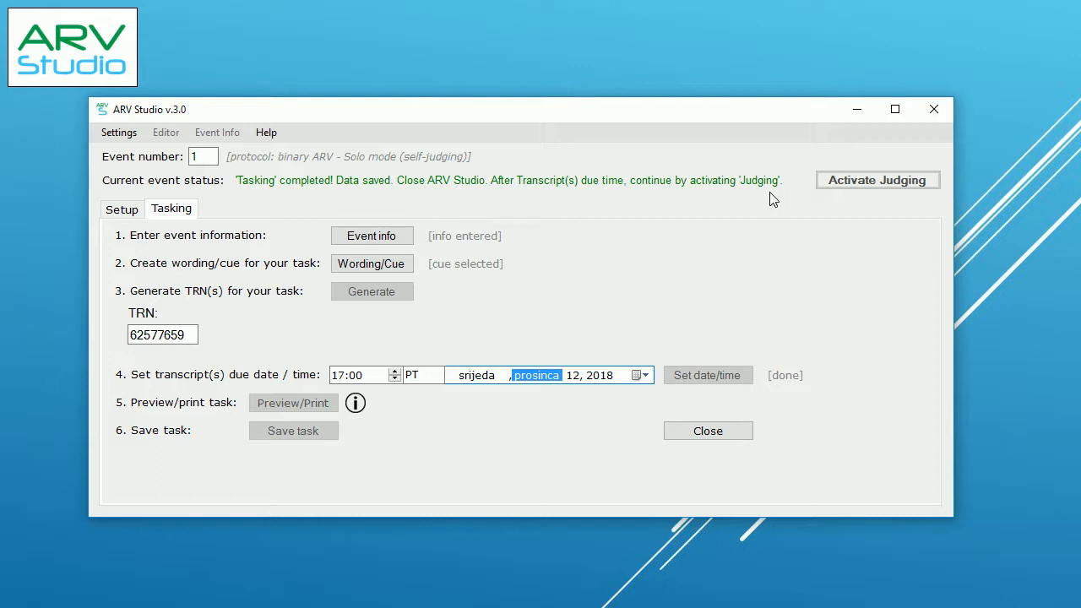
pyautogui.click(718, 434)
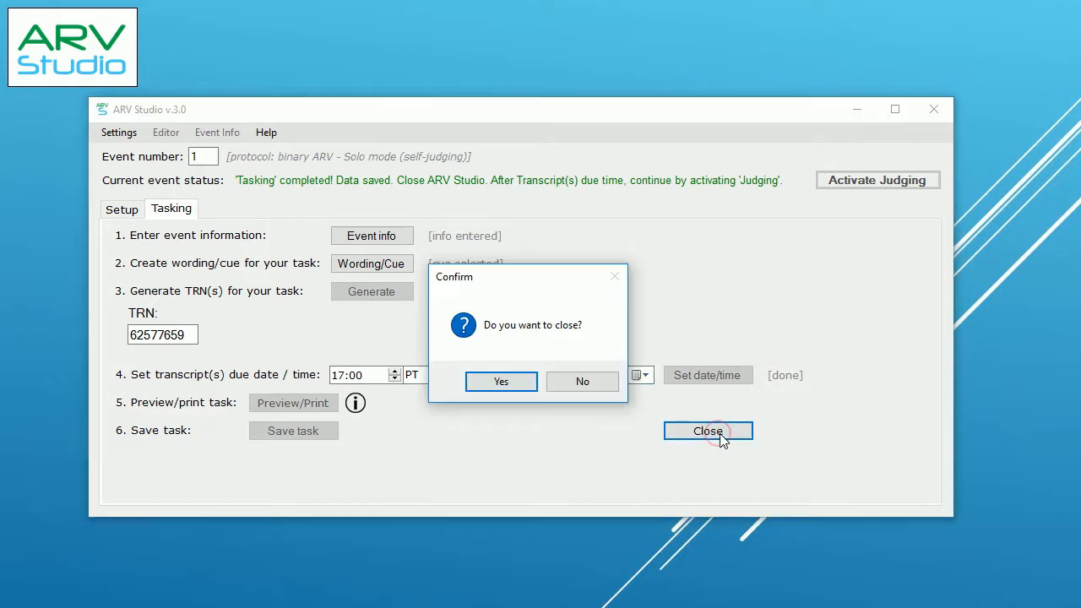
# Step: Confirm closing ARV Studio
pyautogui.click(521, 387)
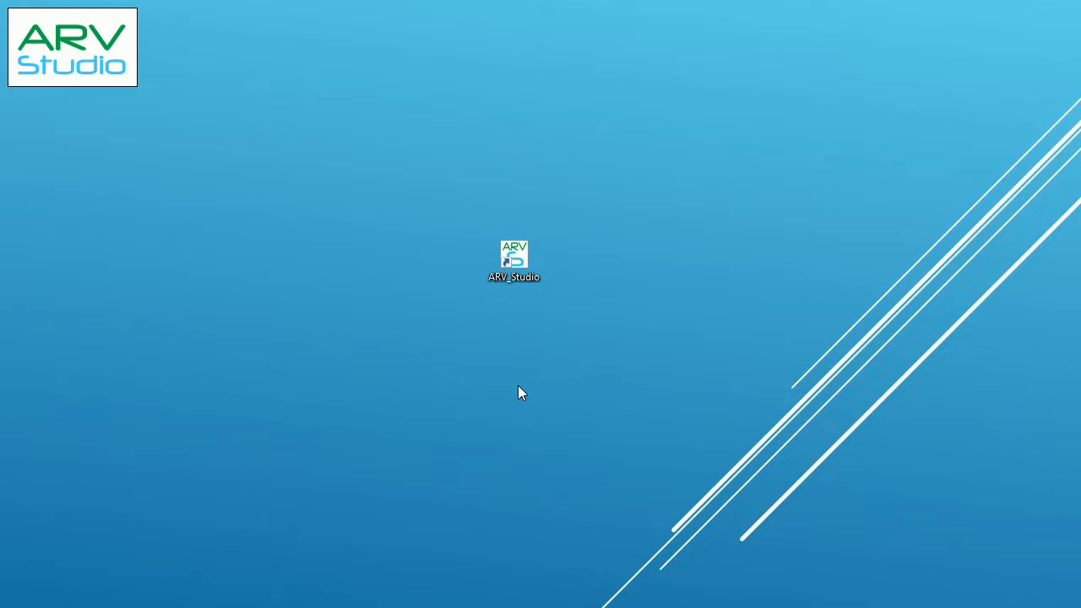
# Step: Relaunch ARV_Studio from the desktop and continue with the Italy vs Spain event
pyautogui.doubleClick(514, 268)
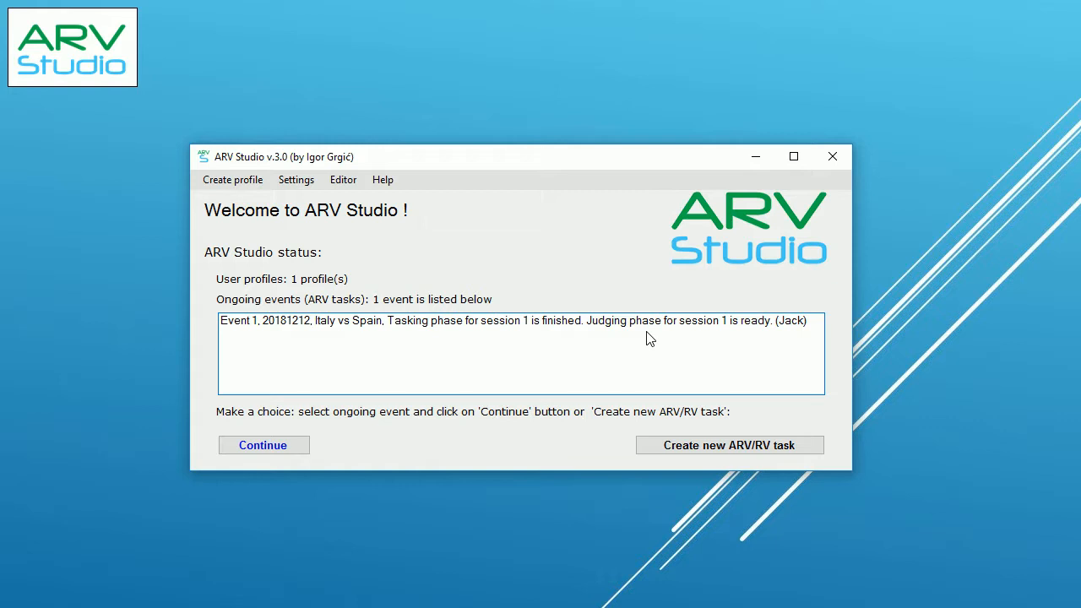
pyautogui.click(445, 329)
pyautogui.click(283, 444)
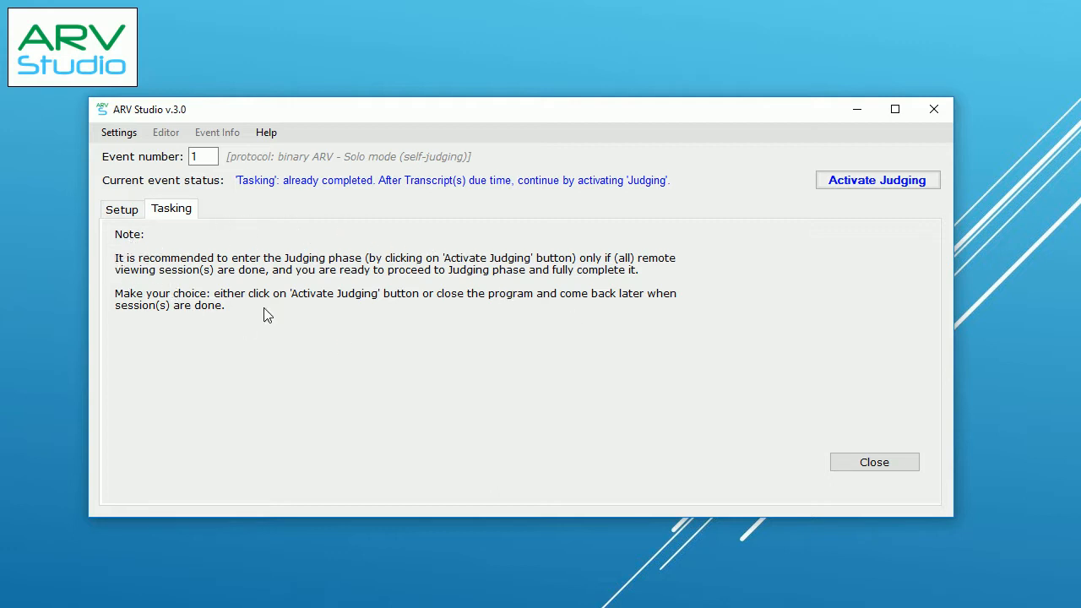
# Step: Activate judging, randomize the photo target and sides, and start judging
pyautogui.click(845, 186)
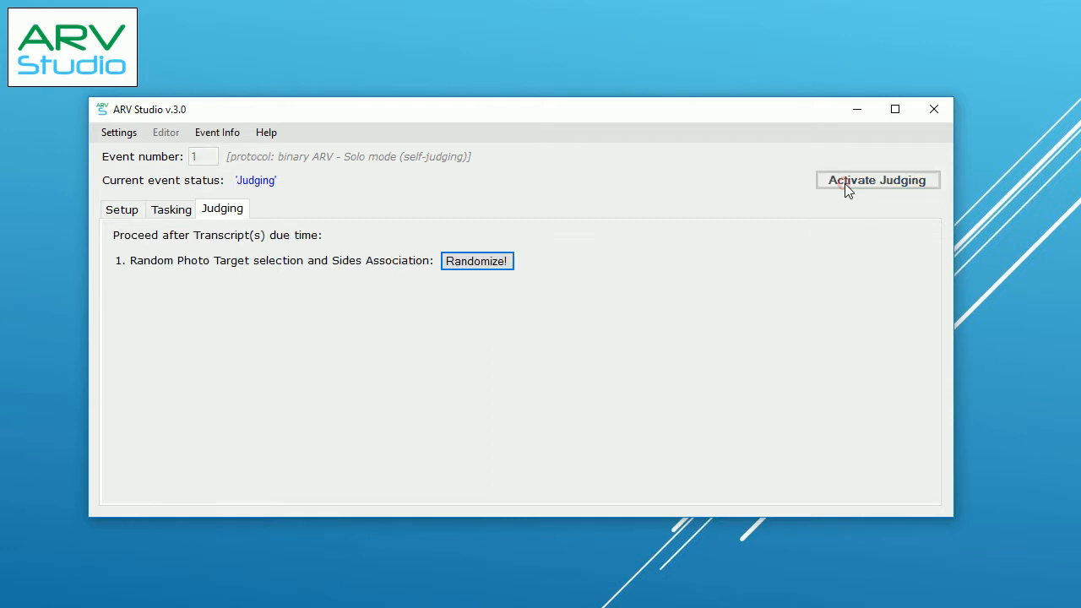
pyautogui.click(496, 263)
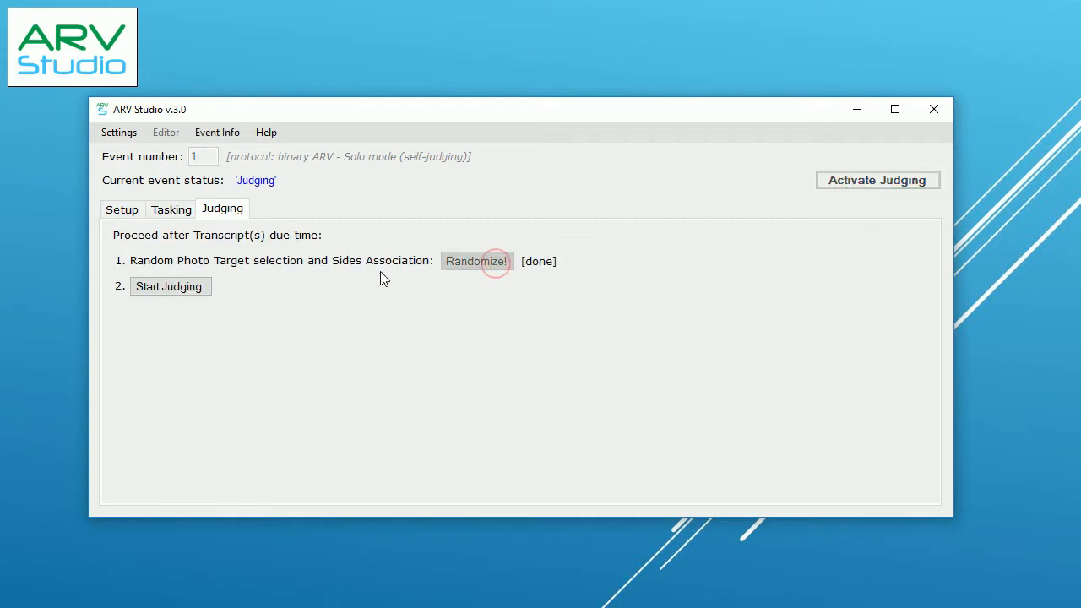
pyautogui.click(189, 292)
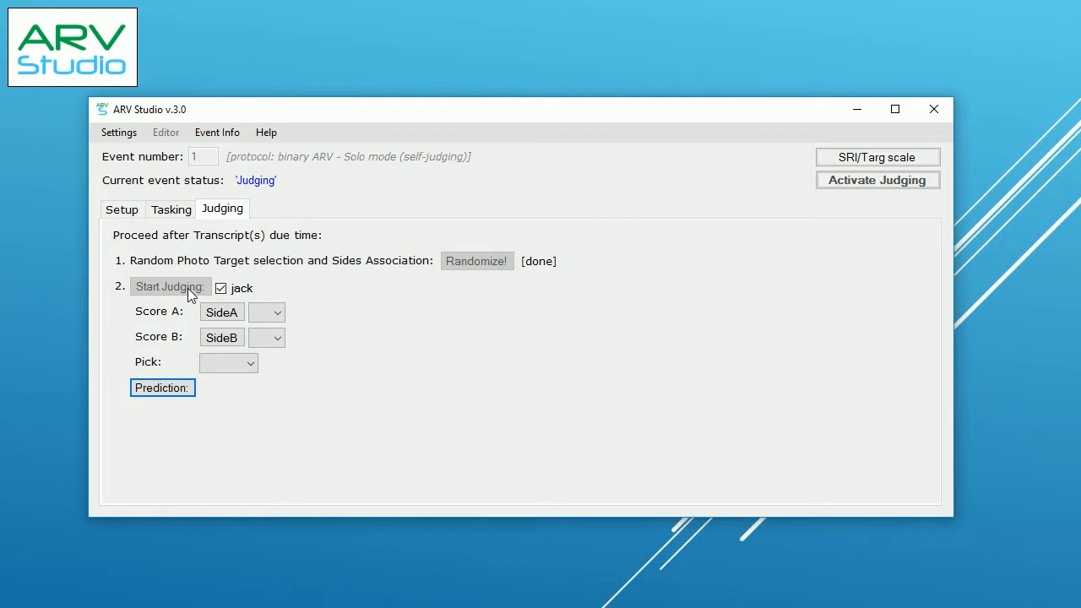
pyautogui.click(235, 315)
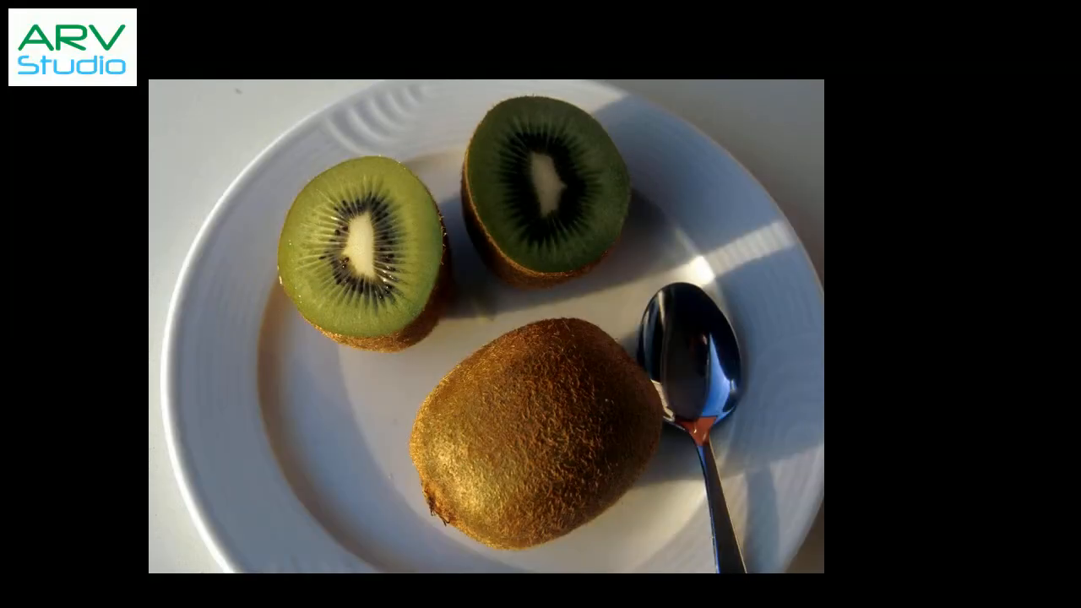
pyautogui.press('Escape')
pyautogui.click(235, 341)
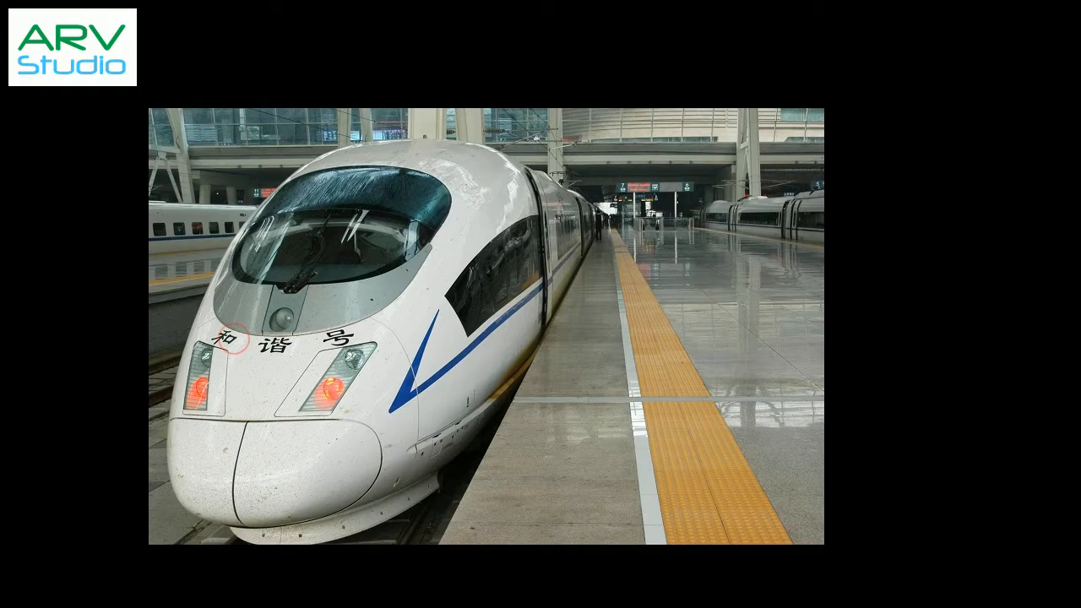
pyautogui.press('Escape')
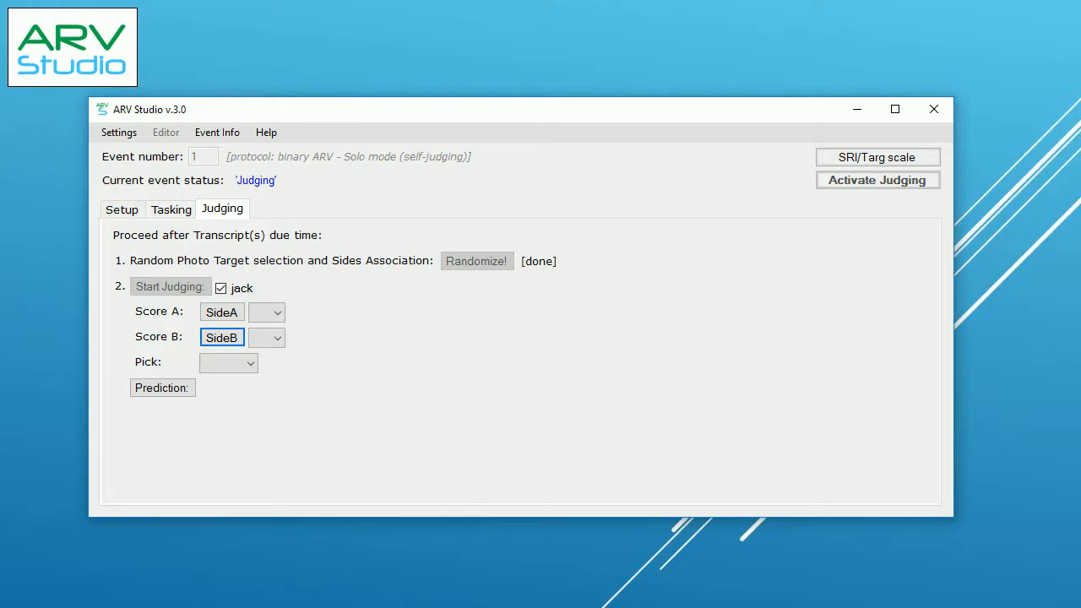
pyautogui.click(895, 166)
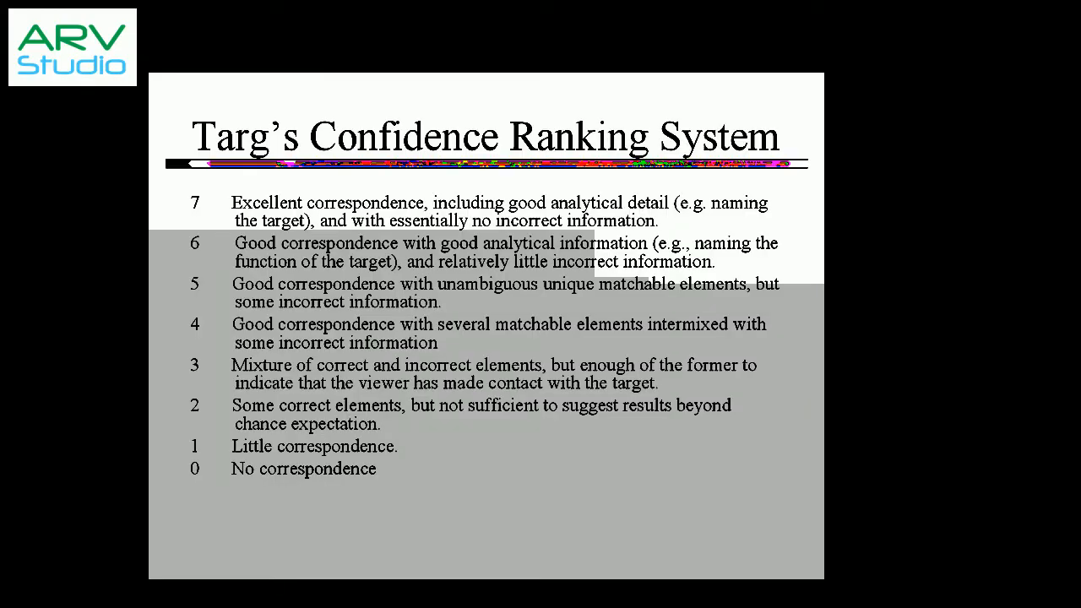
pyautogui.press('Escape')
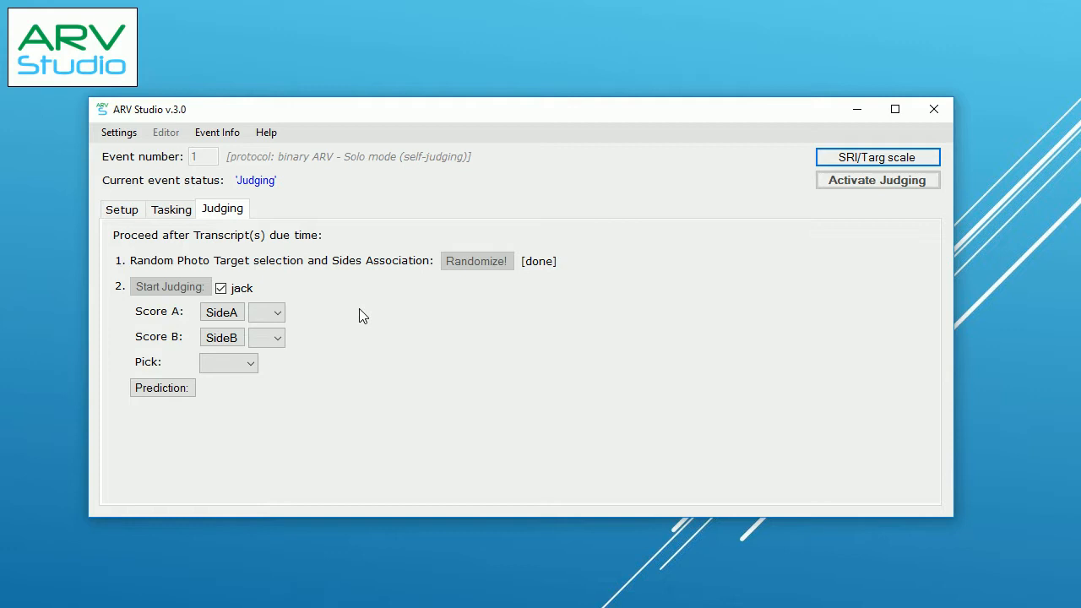
# Step: Score Side A as 1,0 and Side B as 4,5
pyautogui.click(278, 314)
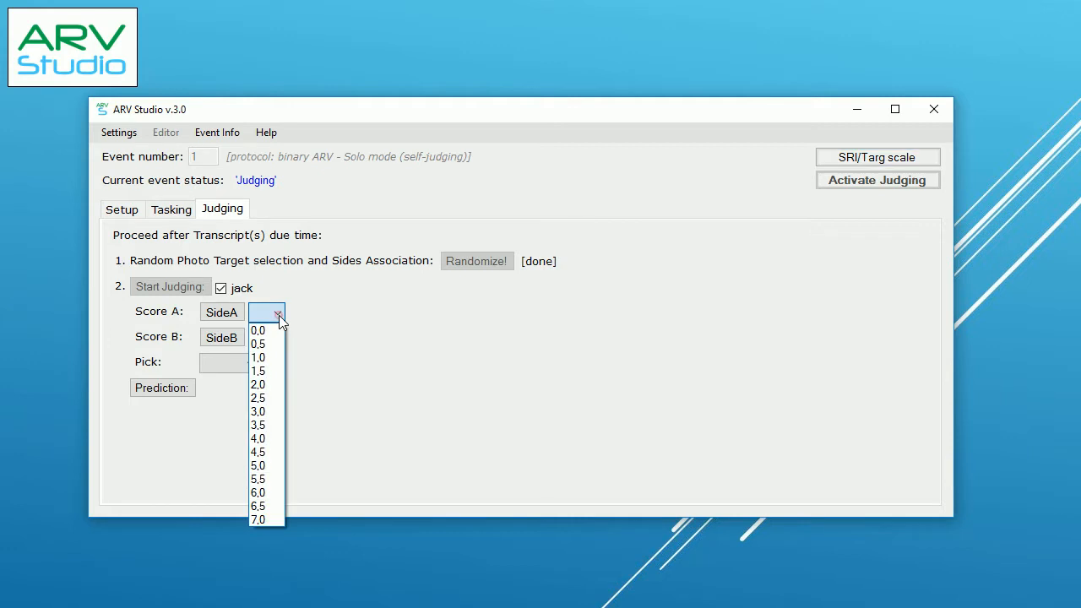
pyautogui.click(278, 359)
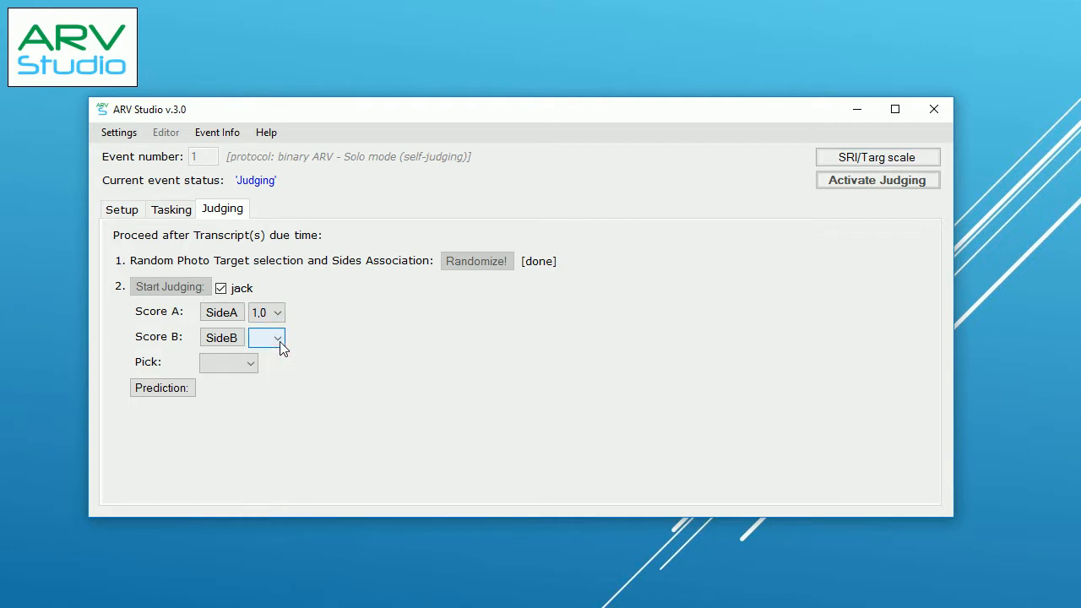
pyautogui.click(282, 347)
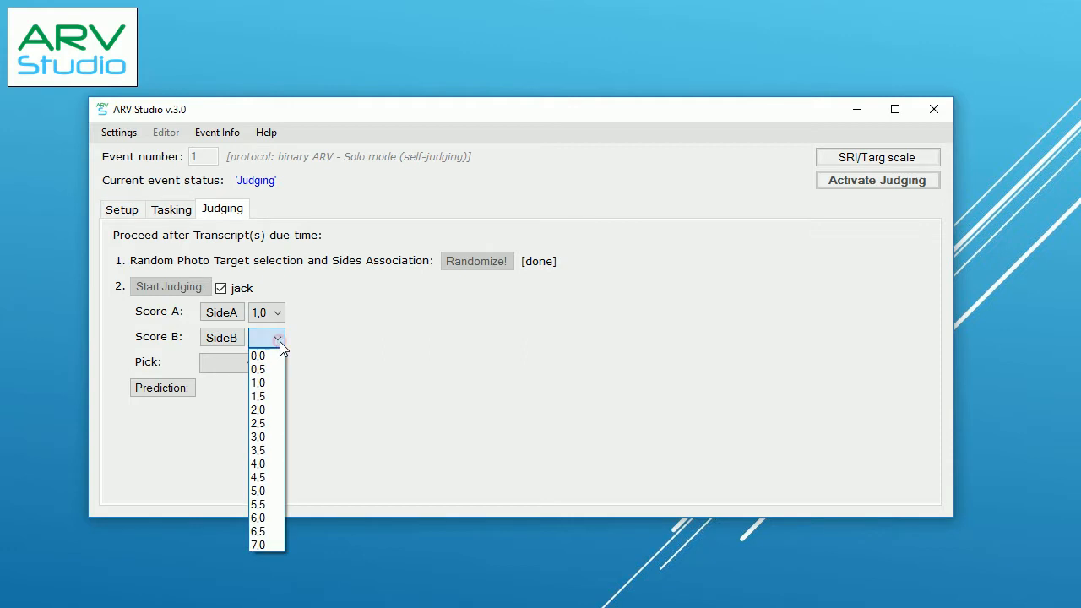
pyautogui.click(278, 477)
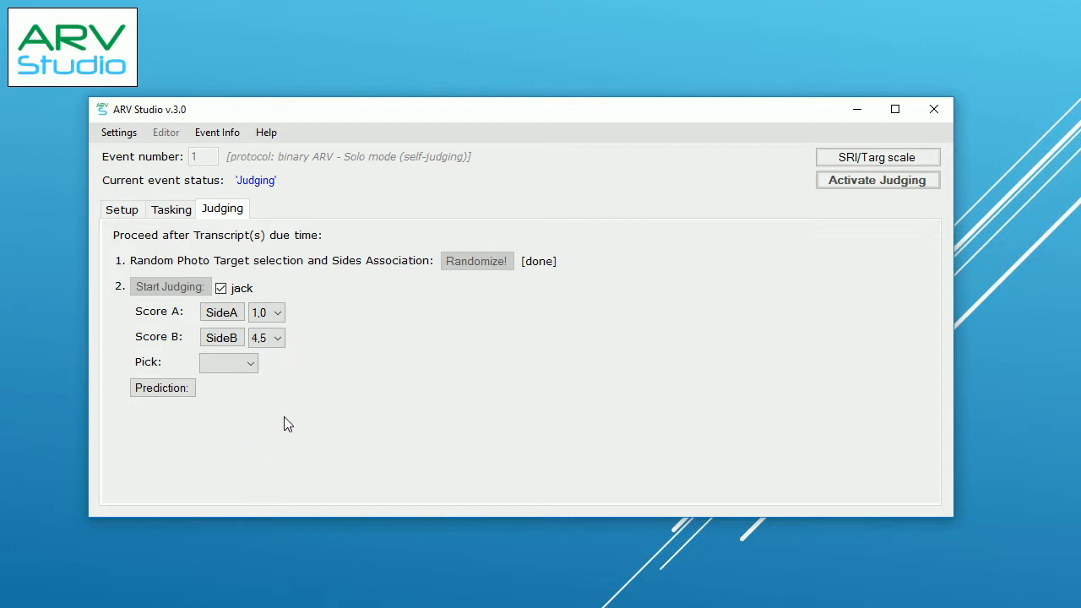
# Step: Pick SideB and reveal the resulting prediction, Spain
pyautogui.click(252, 365)
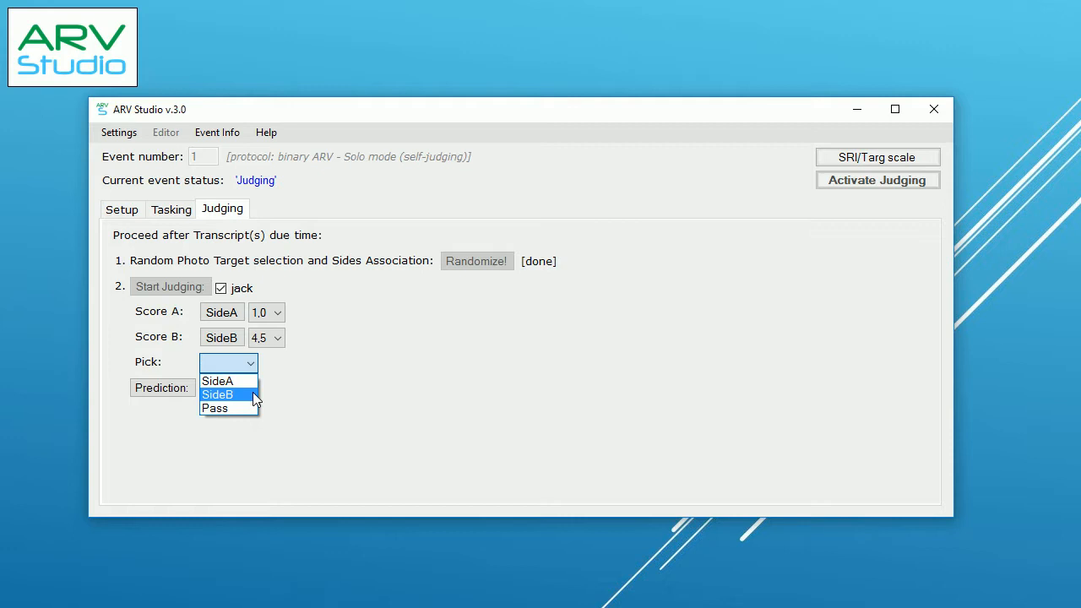
pyautogui.click(253, 392)
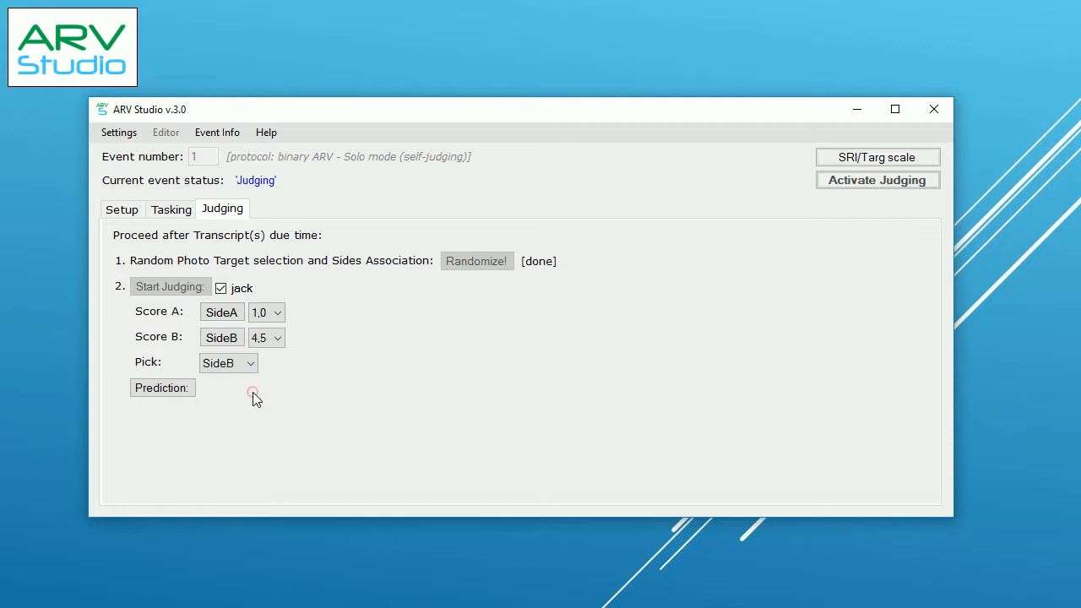
pyautogui.click(189, 386)
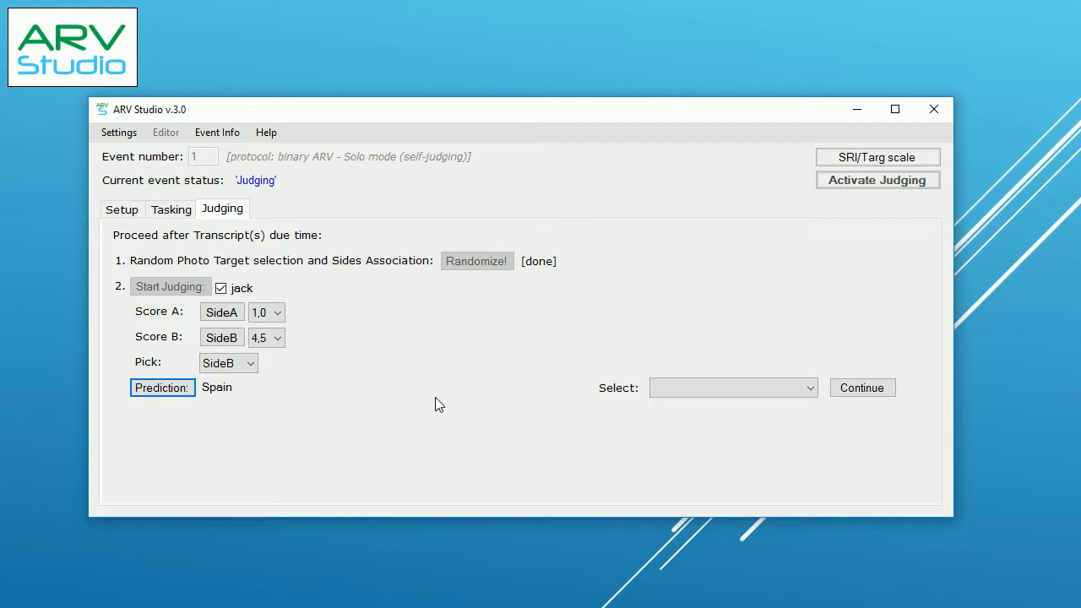
pyautogui.click(809, 389)
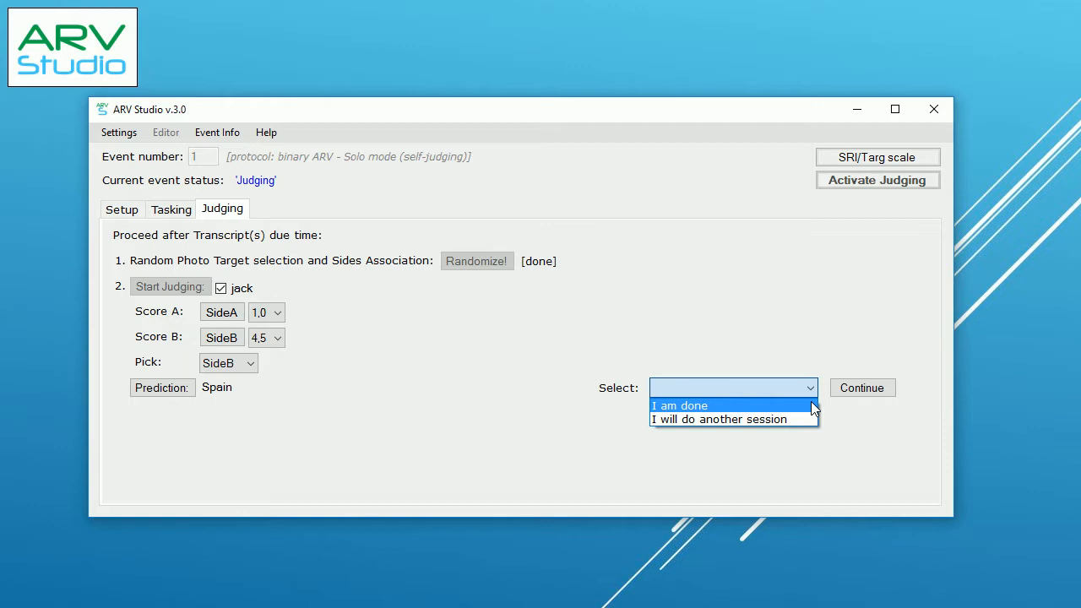
# Step: Mark judging done and confirm Spain as the final prediction
pyautogui.click(811, 403)
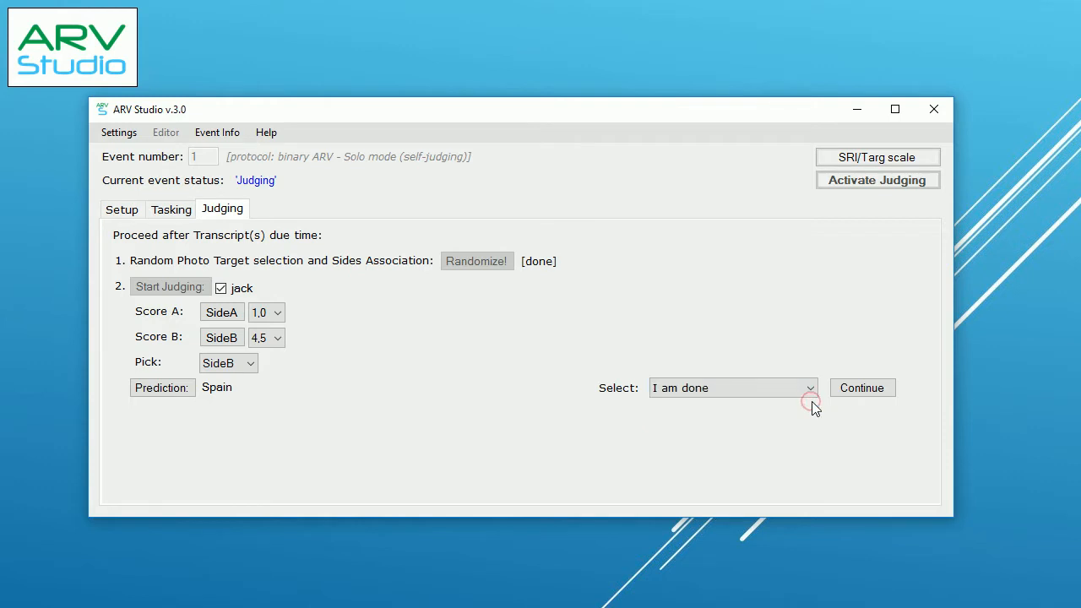
pyautogui.click(857, 393)
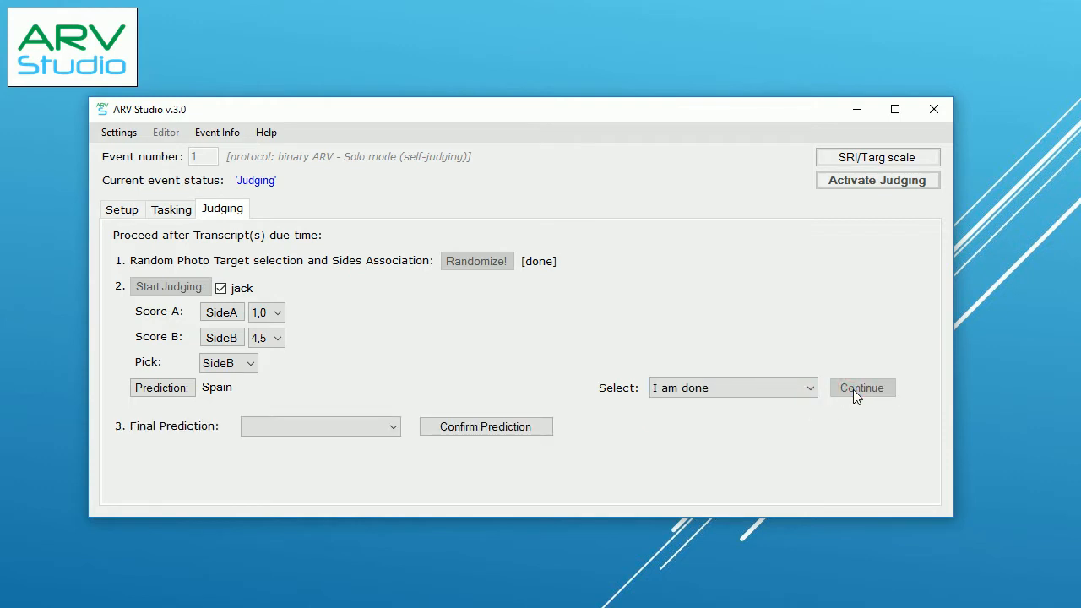
pyautogui.click(394, 431)
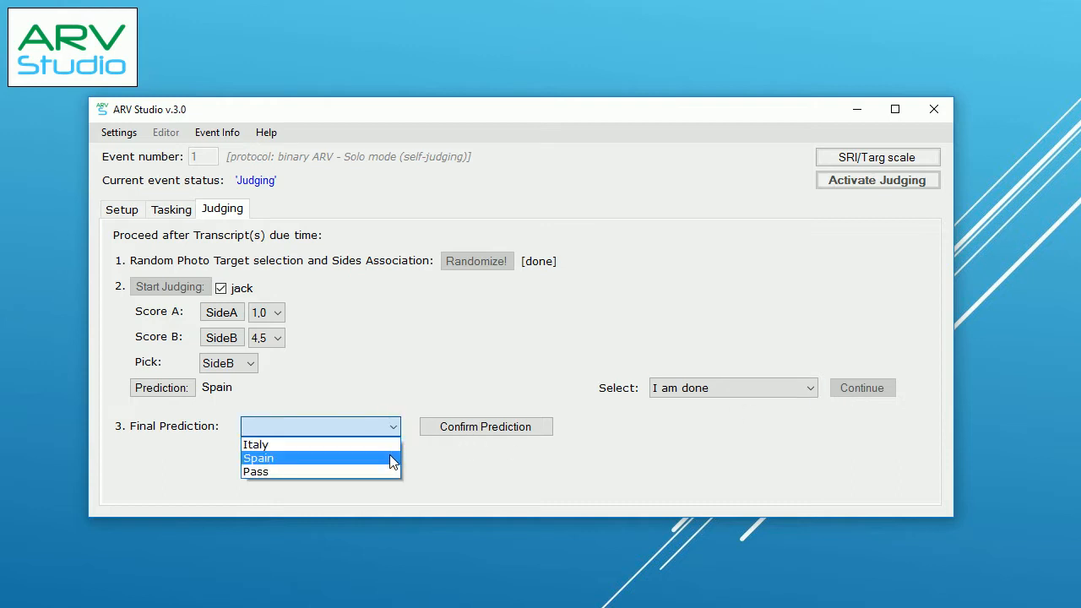
pyautogui.click(390, 454)
pyautogui.click(475, 429)
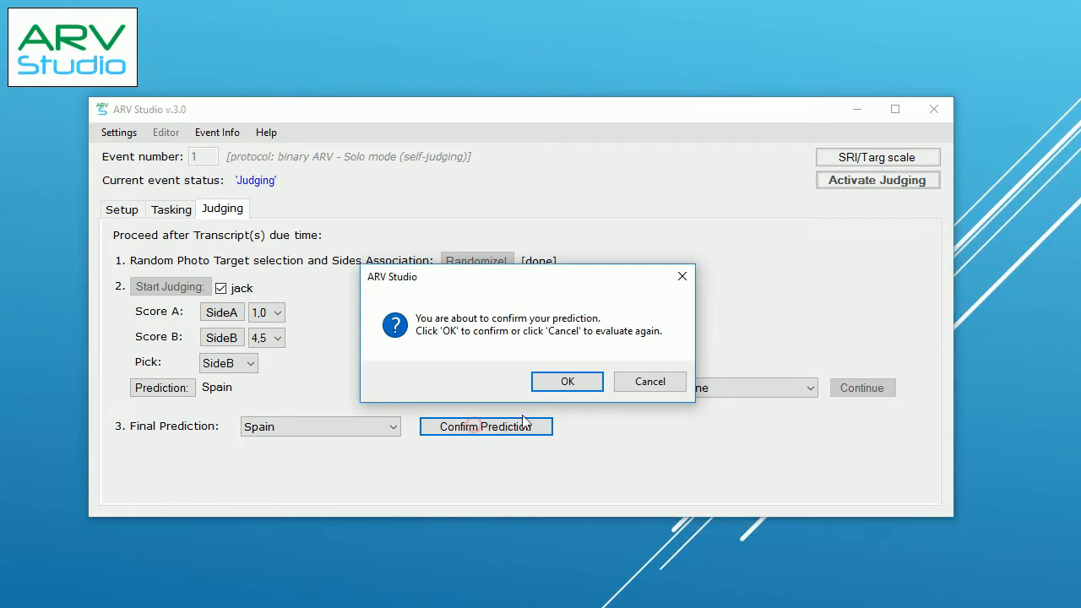
pyautogui.click(558, 381)
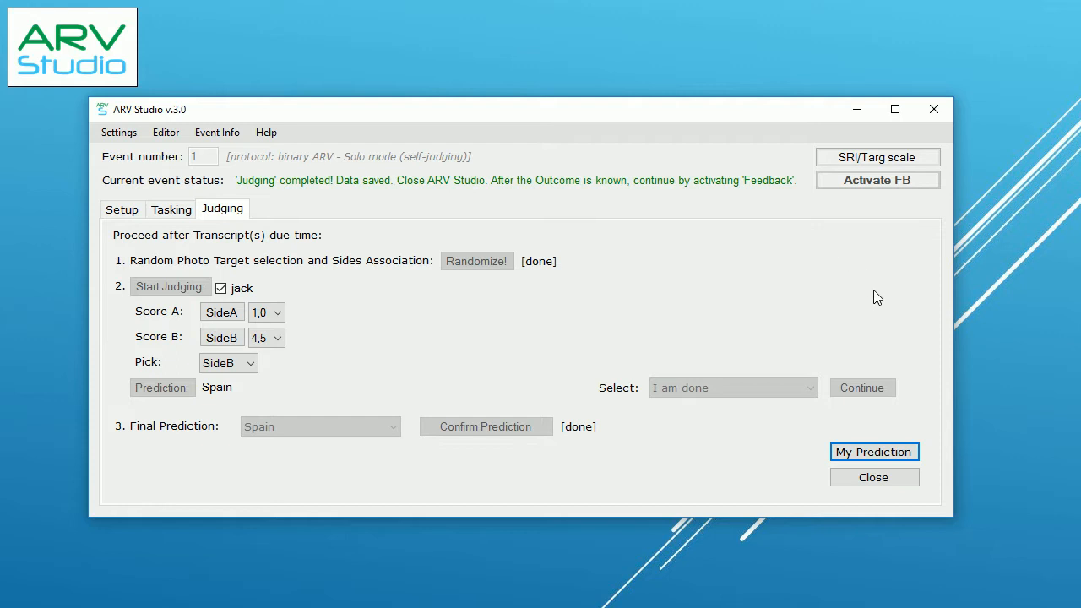
# Step: View the event's saved data folder, close it, and confirm closing ARV Studio
pyautogui.click(858, 454)
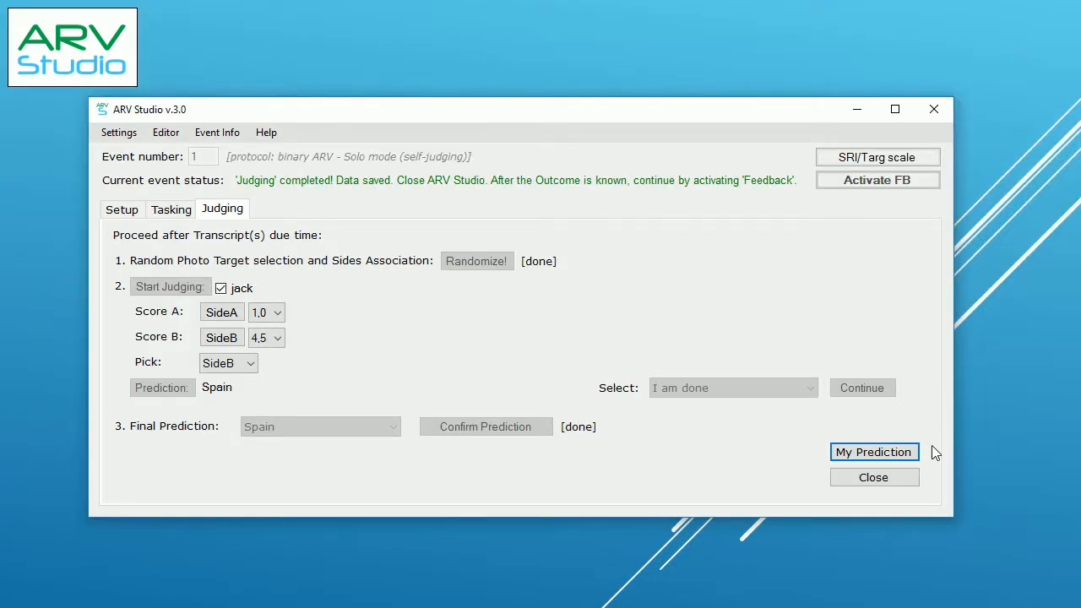
pyautogui.click(914, 474)
pyautogui.click(513, 383)
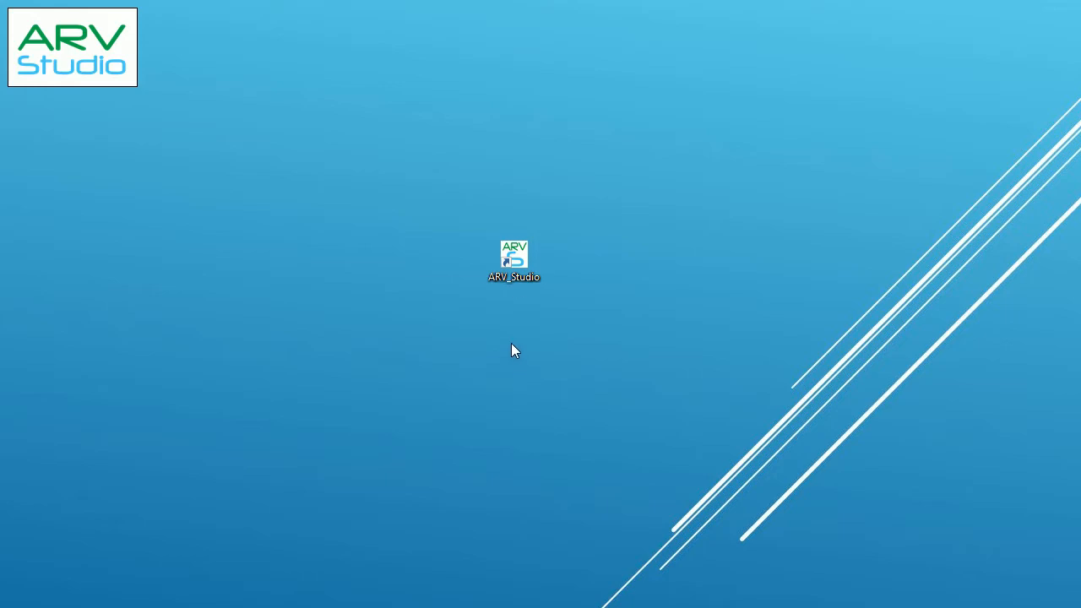
# Step: Launch ARV Studio and resume the ongoing Italy vs Spain event
pyautogui.doubleClick(514, 262)
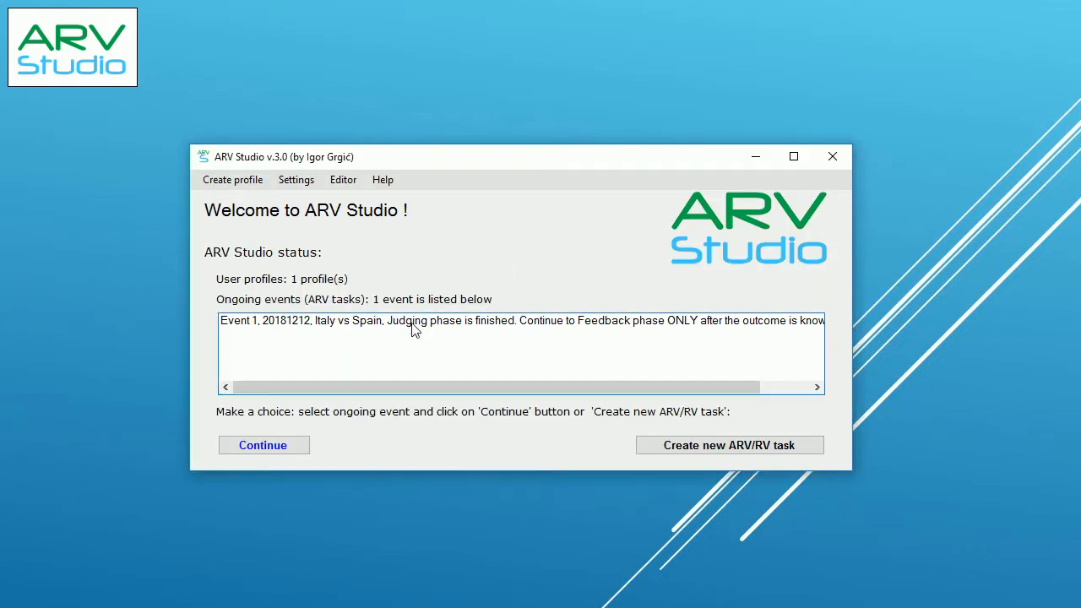
pyautogui.moveTo(689, 387); pyautogui.dragTo(649, 387)
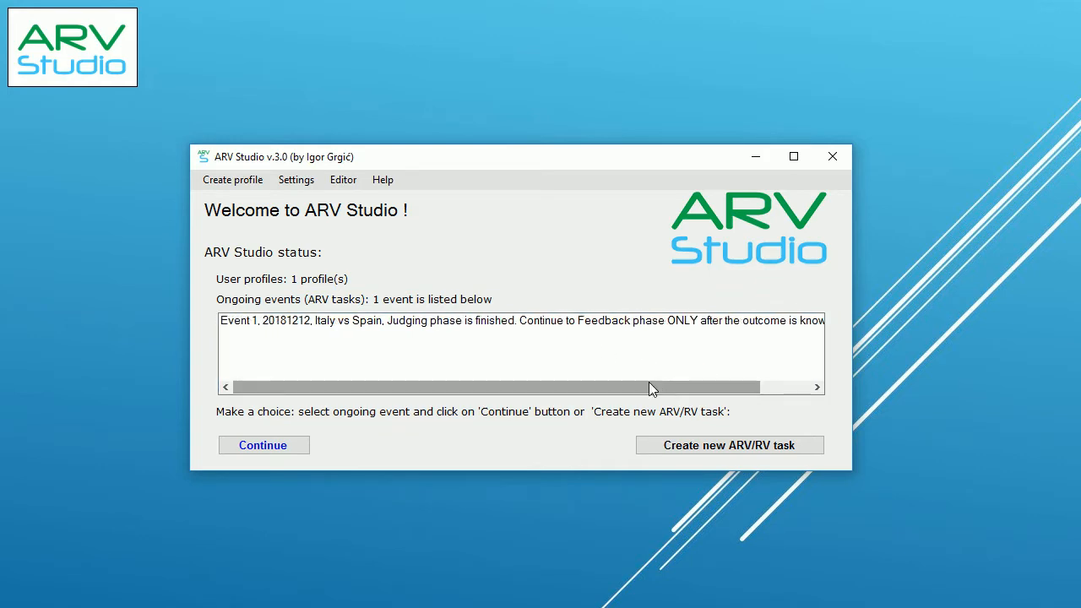
pyautogui.click(464, 326)
pyautogui.click(295, 445)
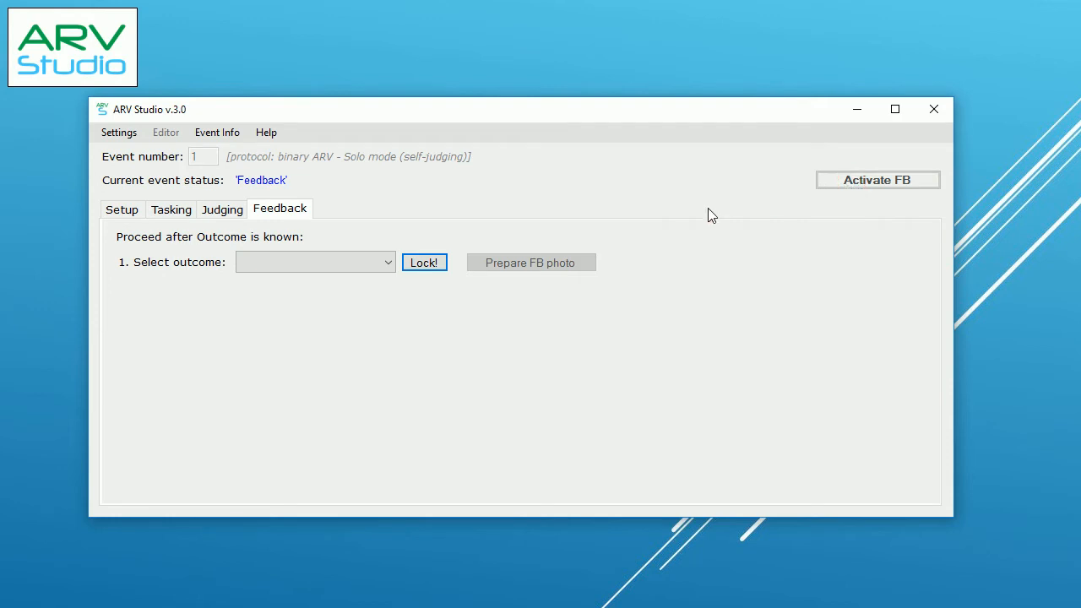
# Step: Lock Spain as the actual outcome, then prepare and show the feedback photo full screen
pyautogui.click(390, 265)
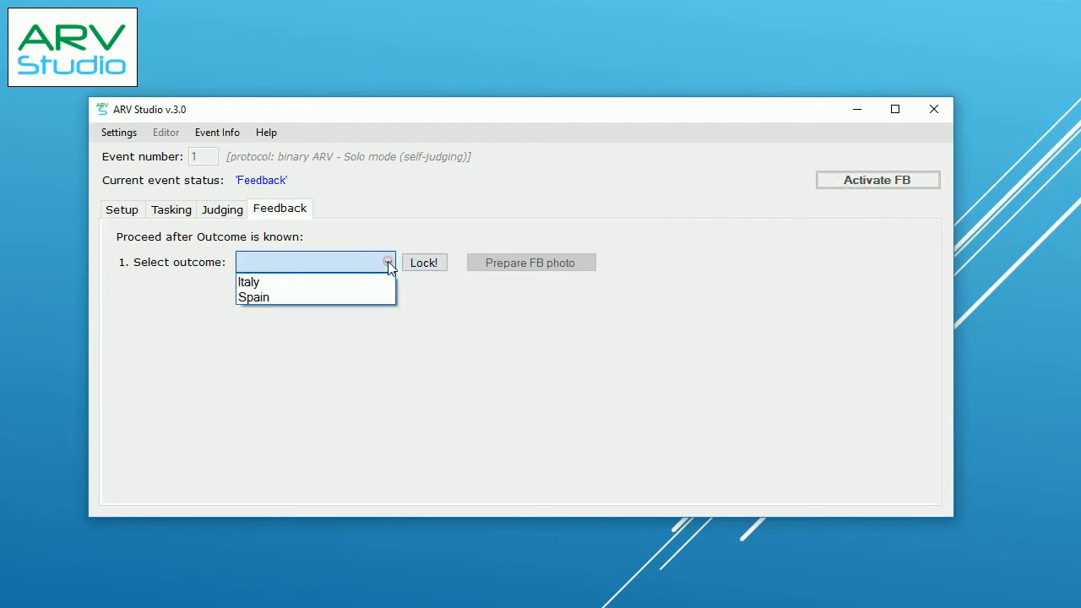
pyautogui.click(376, 294)
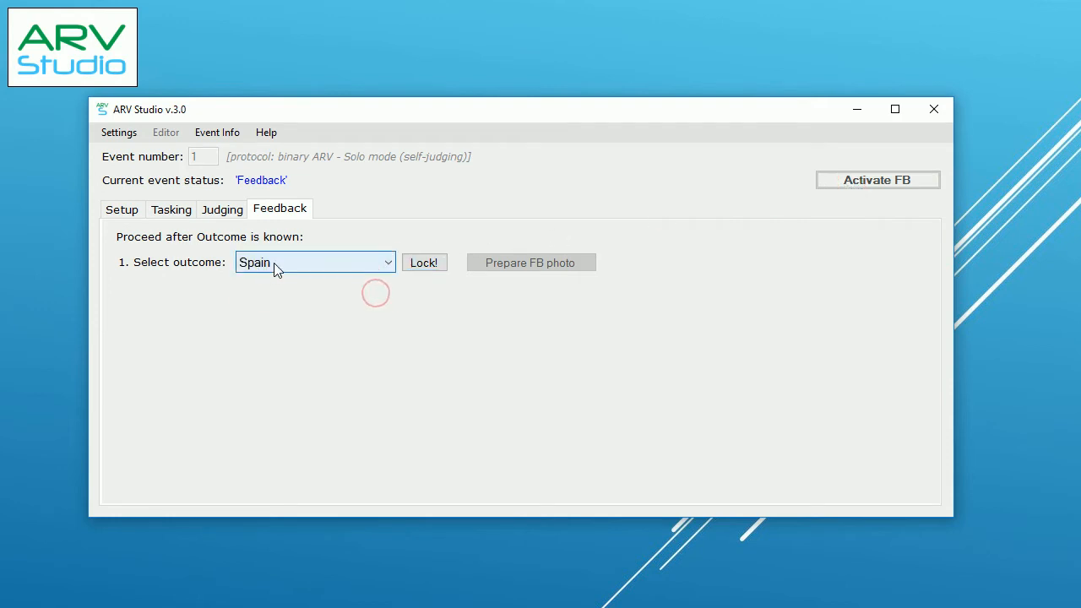
pyautogui.click(436, 263)
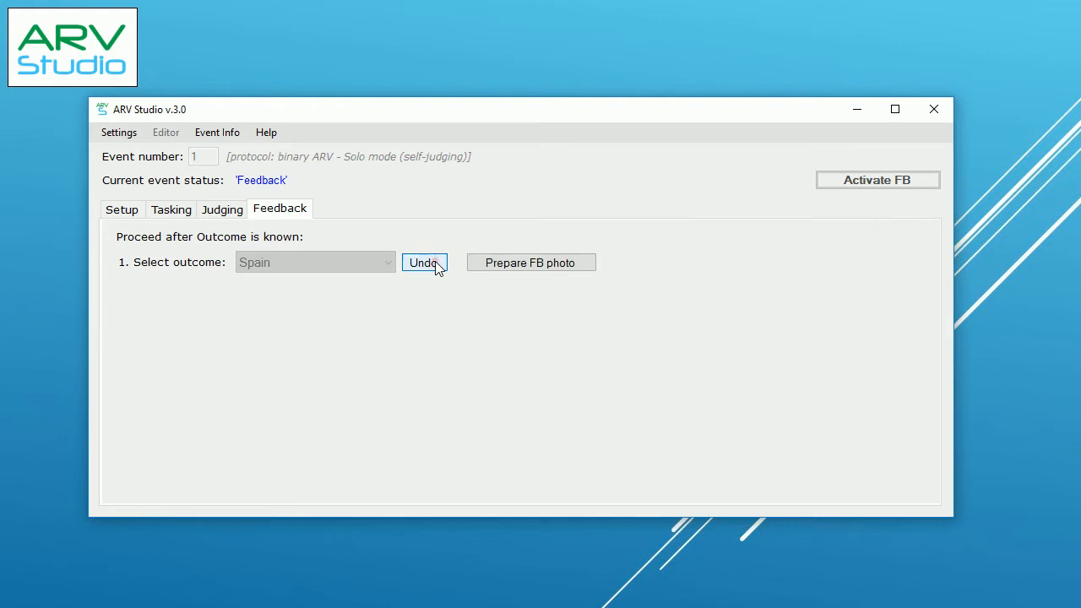
pyautogui.click(513, 262)
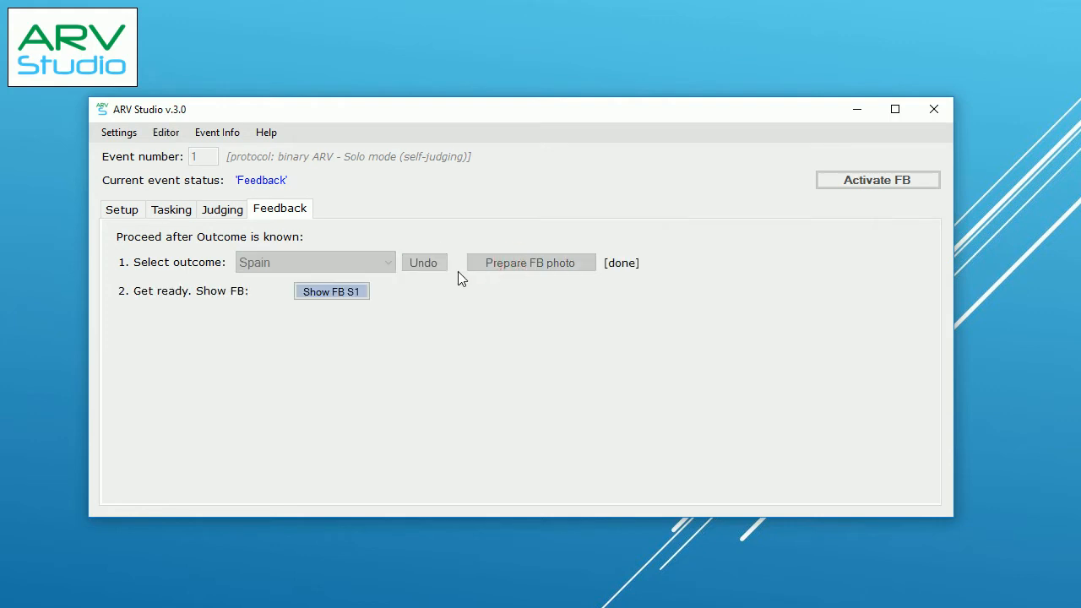
pyautogui.click(339, 297)
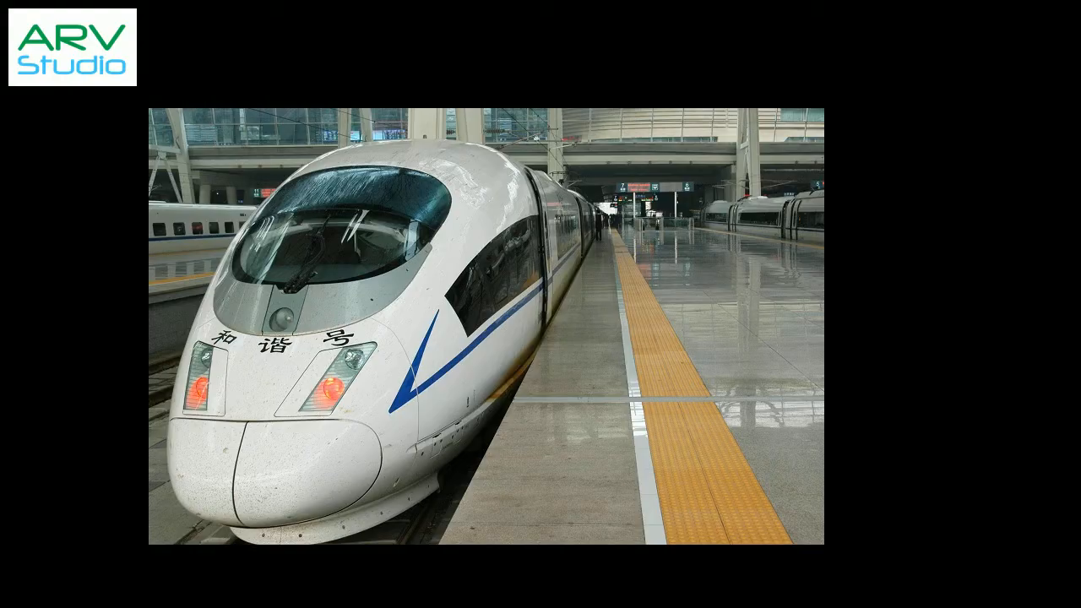
pyautogui.press('Escape')
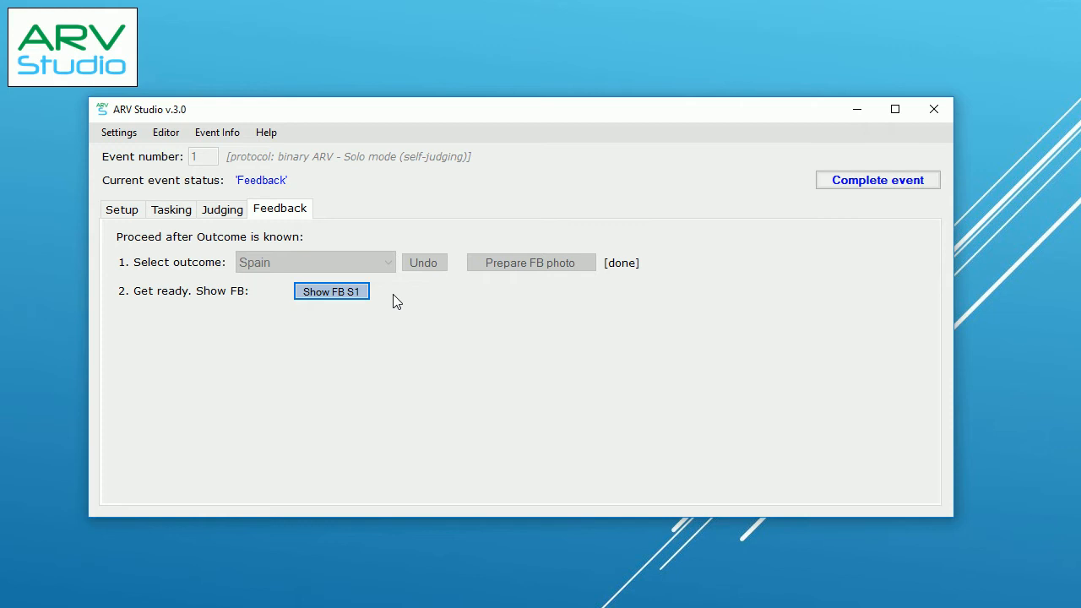
# Step: Complete event 1, review the all-events stats spreadsheet, and close ARV Studio
pyautogui.click(841, 186)
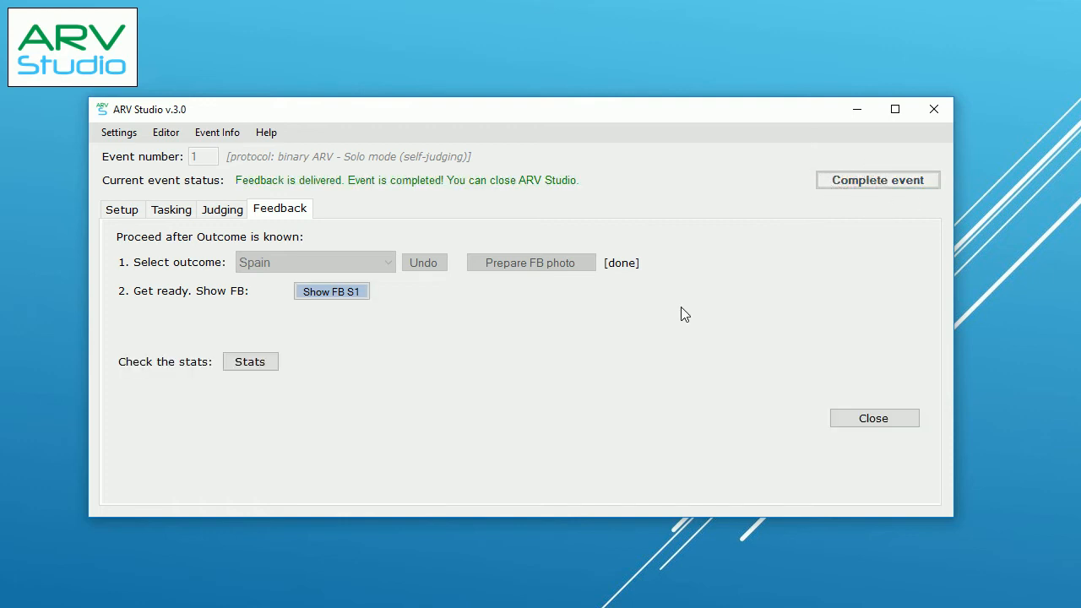
pyautogui.click(251, 364)
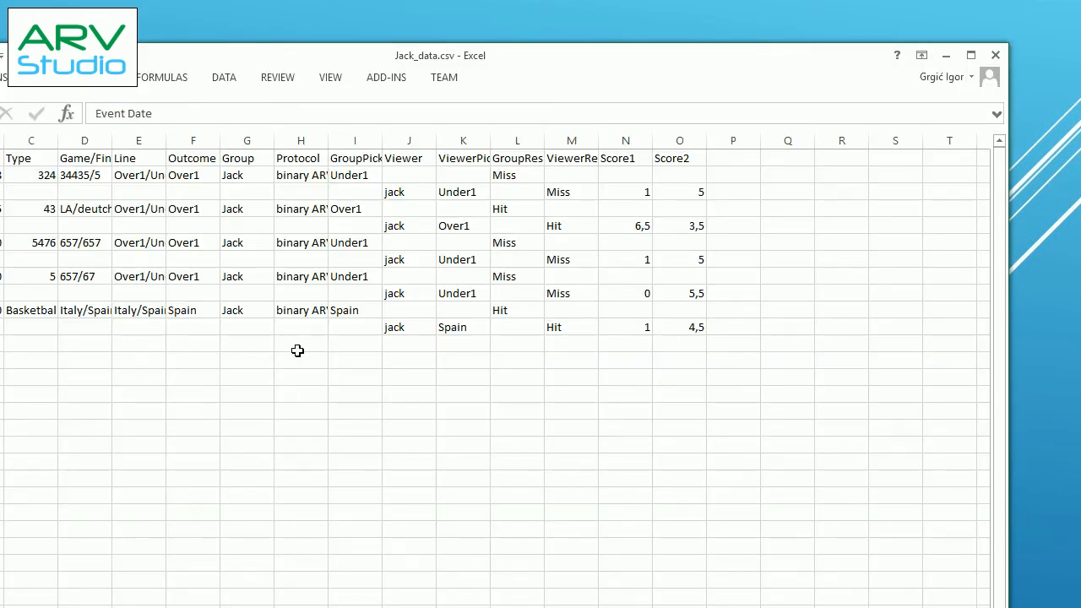
pyautogui.click(996, 55)
pyautogui.click(857, 417)
pyautogui.click(525, 381)
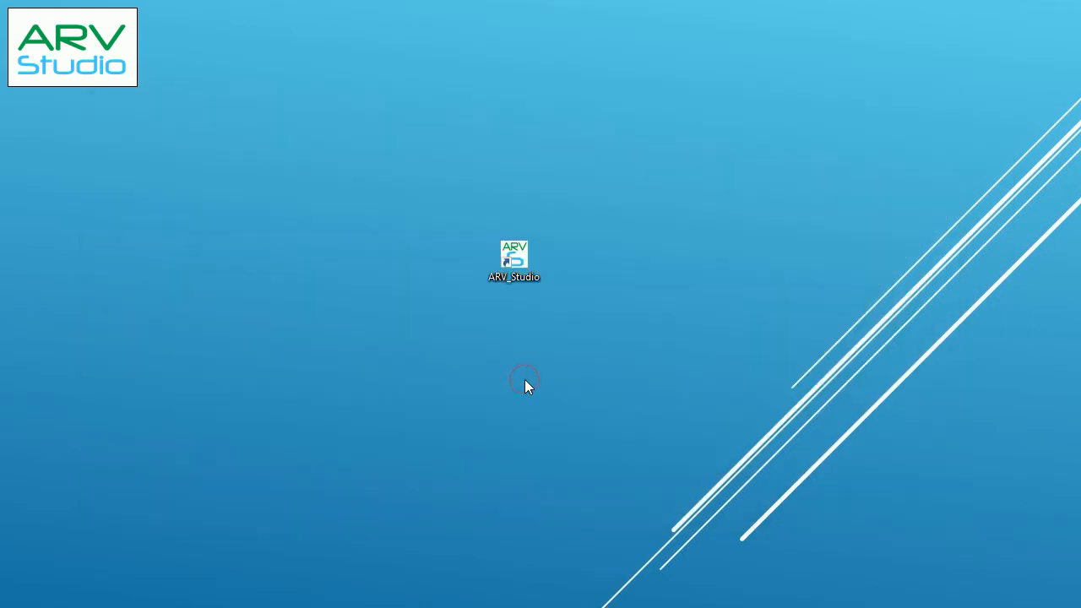